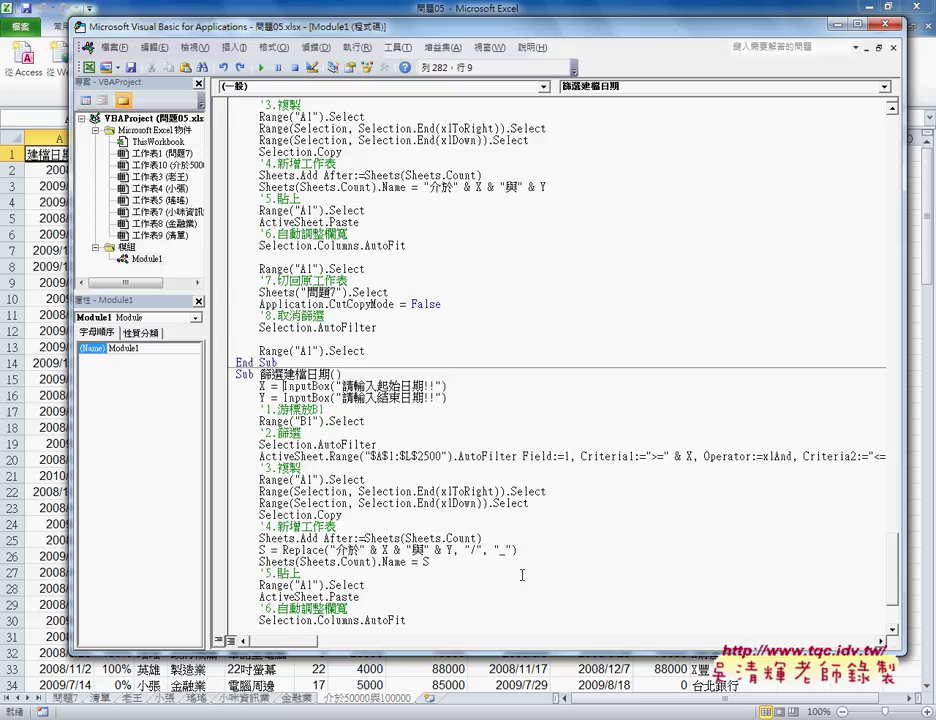
# - Highlight the slash and the whole Replace expression that builds the sheet name, then clear the selection
pyautogui.moveTo(470, 550); pyautogui.dragTo(505, 550)
pyautogui.moveTo(517, 550); pyautogui.dragTo(283, 550)
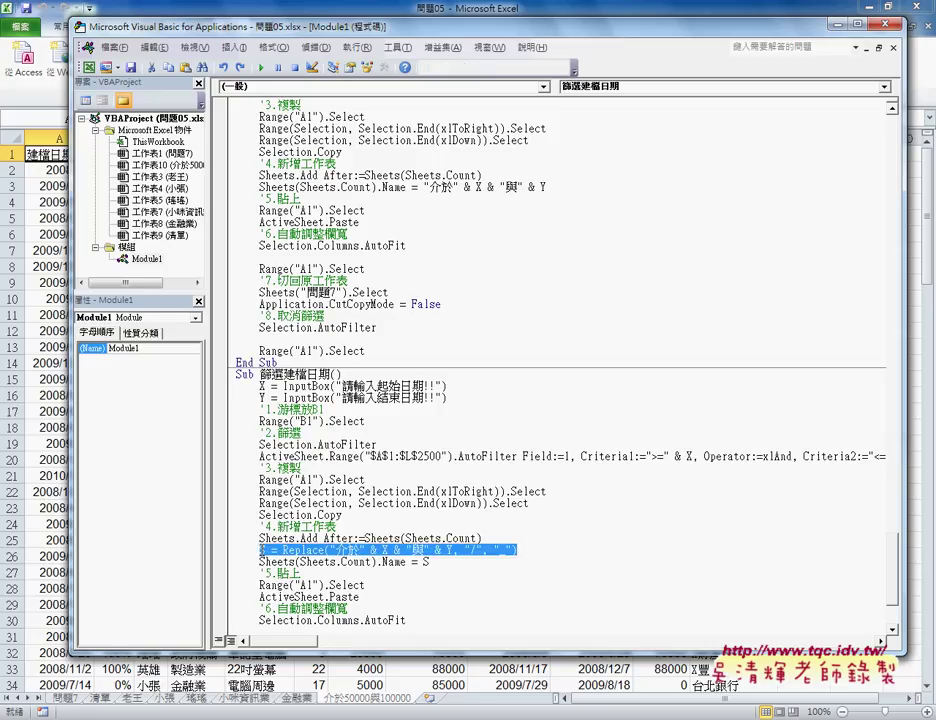
pyautogui.press('Home')
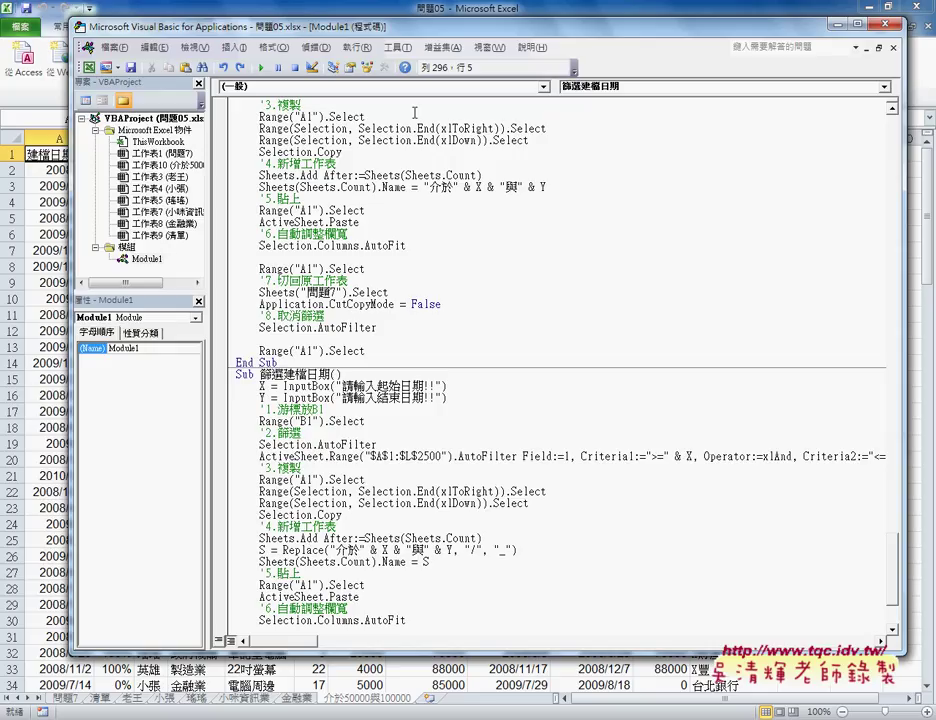
# - Open Help at the Visual Basic language reference functions index and choose the D–G group
pyautogui.click(405, 68)
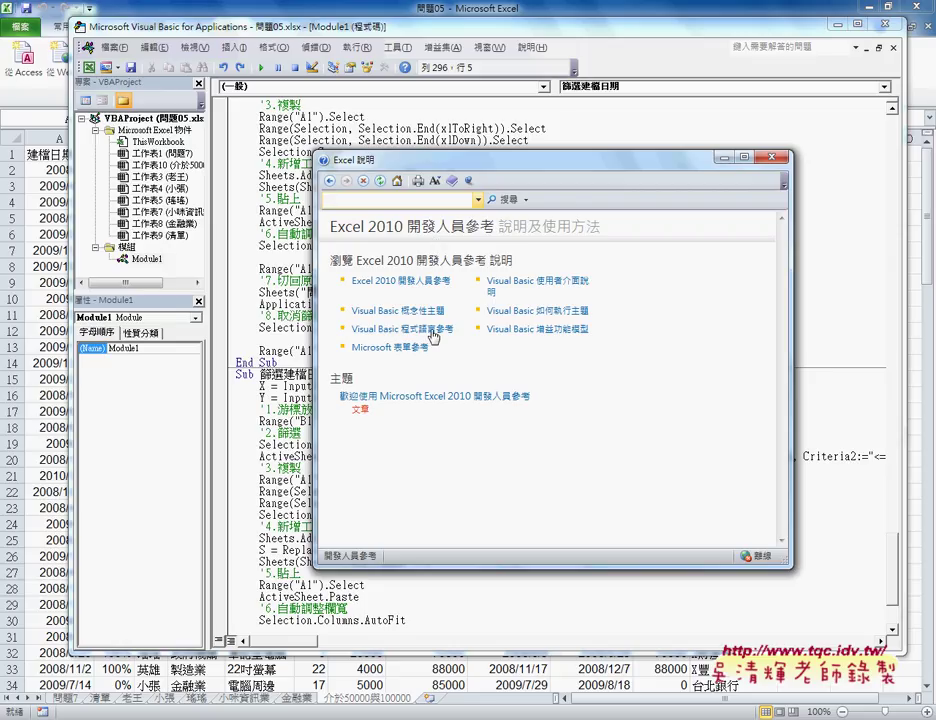
pyautogui.click(431, 331)
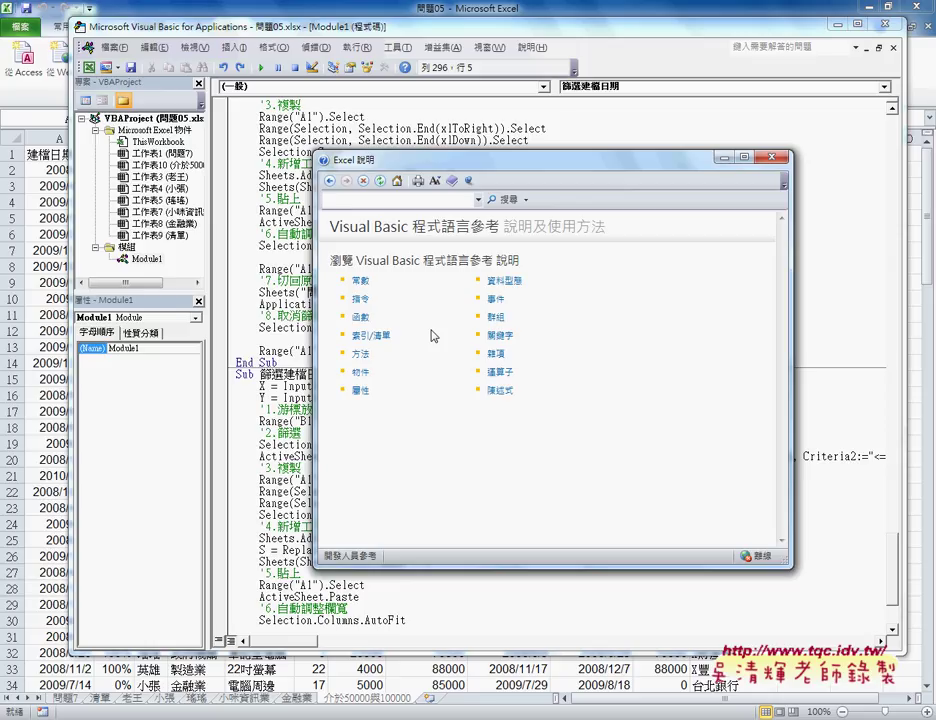
pyautogui.click(360, 318)
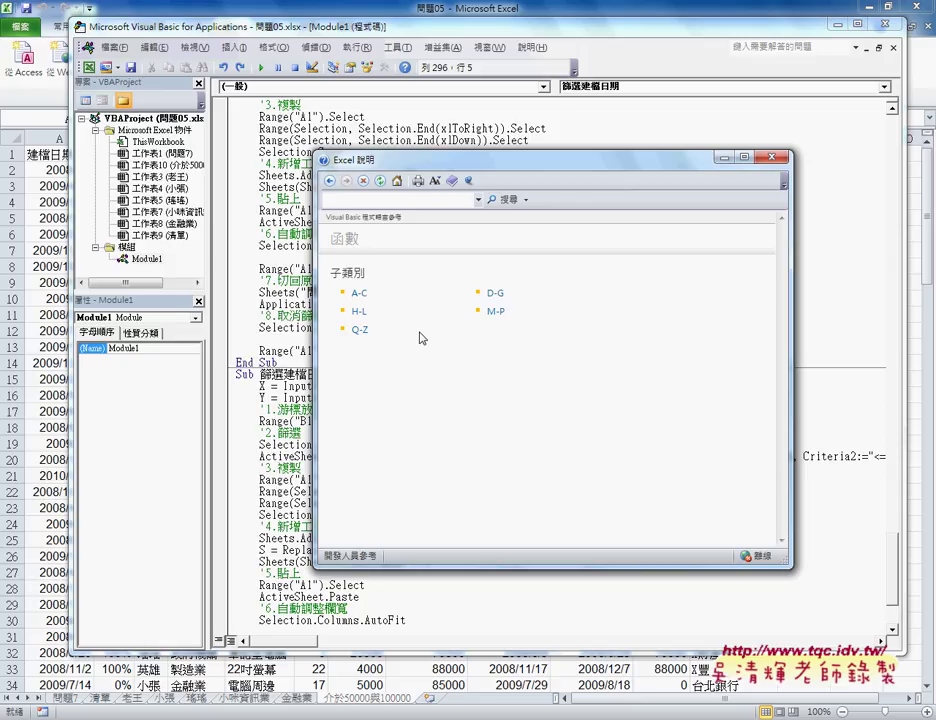
pyautogui.click(497, 294)
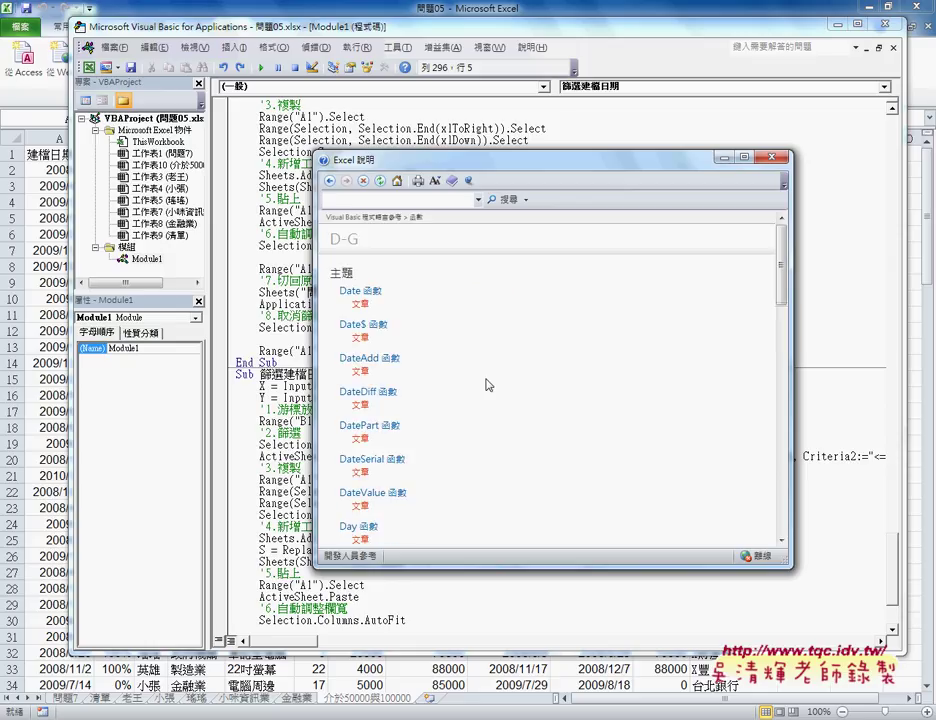
# - Scroll the D–G functions list down to the Format, Format$ and FormatCurrency entries
pyautogui.scroll(-3, 487, 380)
pyautogui.scroll(-3, 487, 382)
pyautogui.scroll(-1, 487, 382)
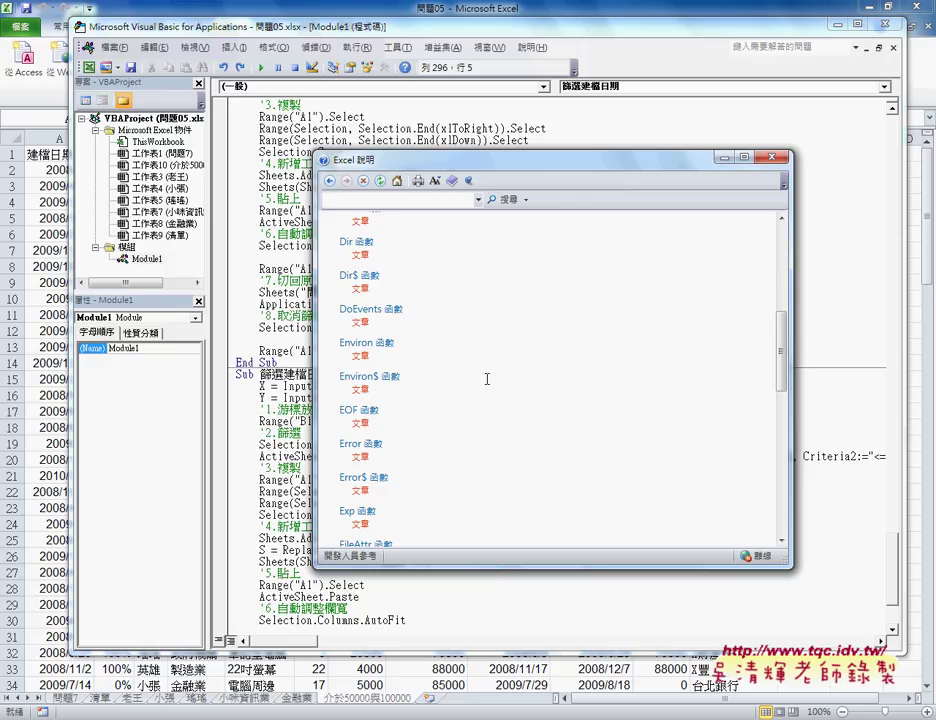
pyautogui.scroll(-1, 487, 379)
pyautogui.scroll(-1, 487, 379)
pyautogui.scroll(-1, 487, 379)
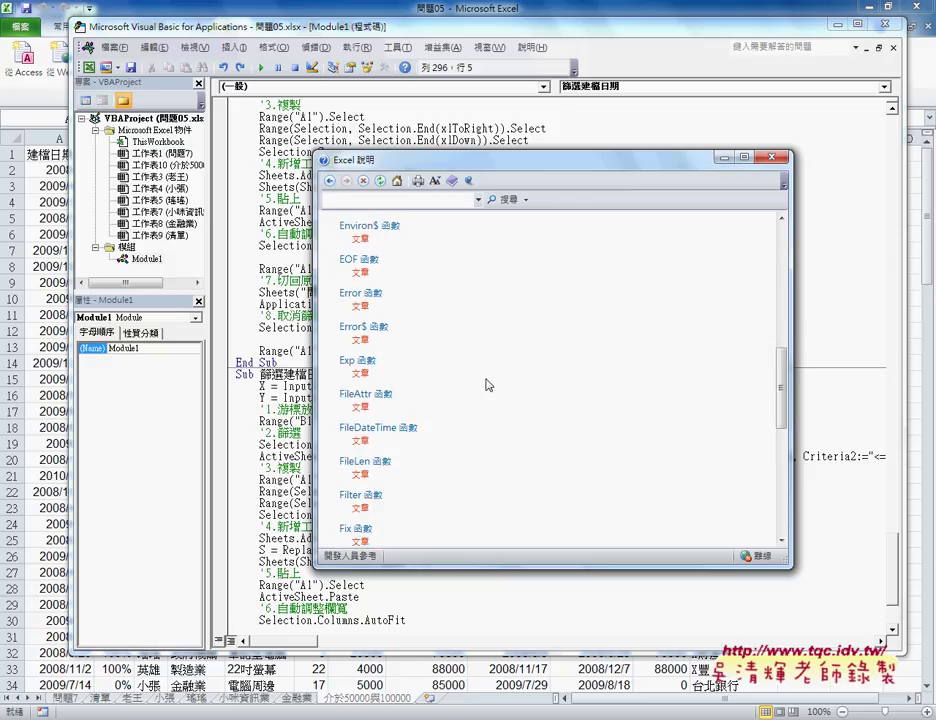
pyautogui.scroll(-1, 487, 379)
pyautogui.scroll(-1, 487, 379)
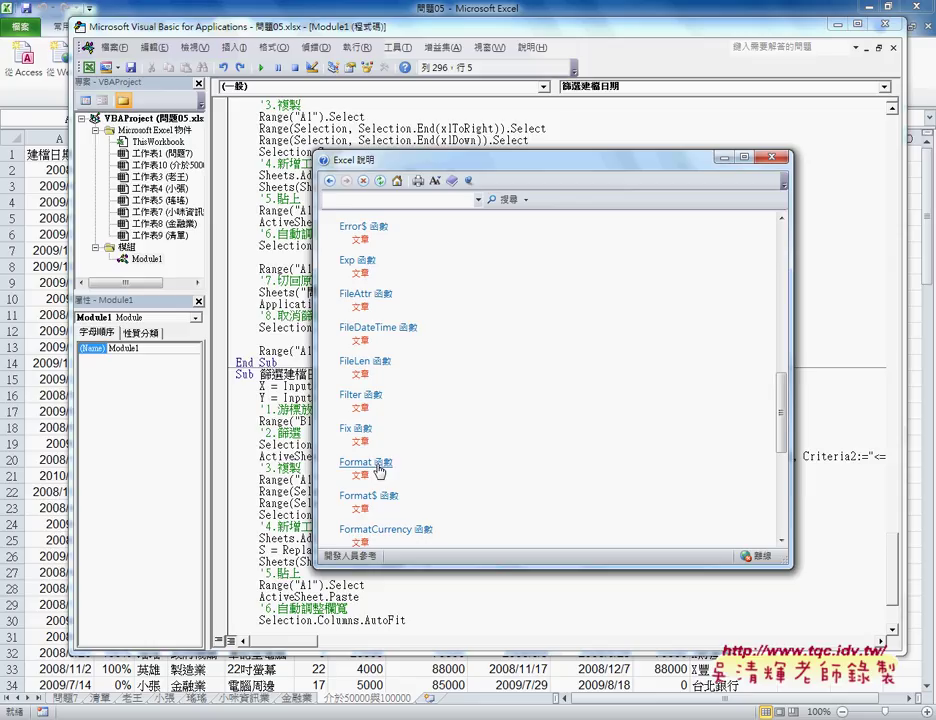
# - Open the Format function topic, highlight its expression argument and scroll through the settings tables
pyautogui.click(372, 464)
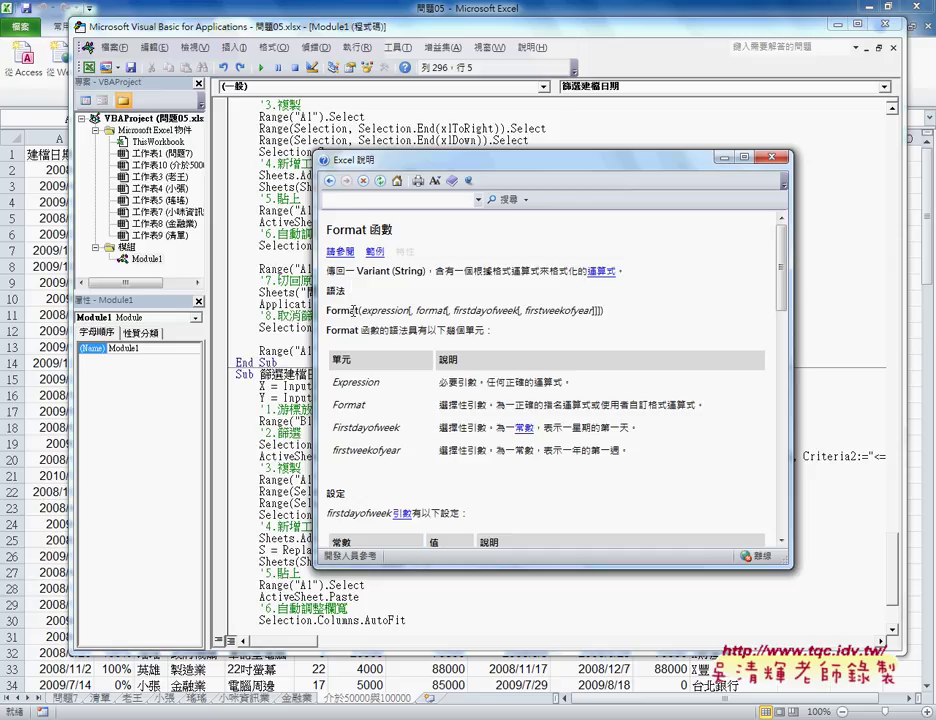
pyautogui.moveTo(361, 310); pyautogui.dragTo(408, 311)
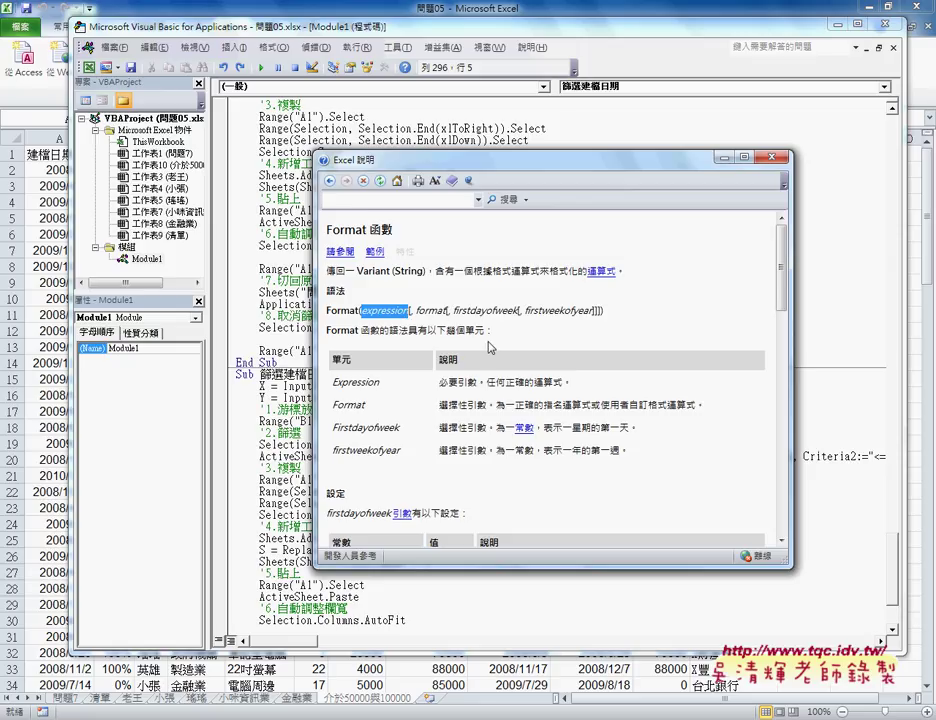
pyautogui.scroll(-2, 490, 347)
pyautogui.scroll(-2, 490, 347)
pyautogui.scroll(-2, 490, 347)
pyautogui.scroll(-2, 489, 343)
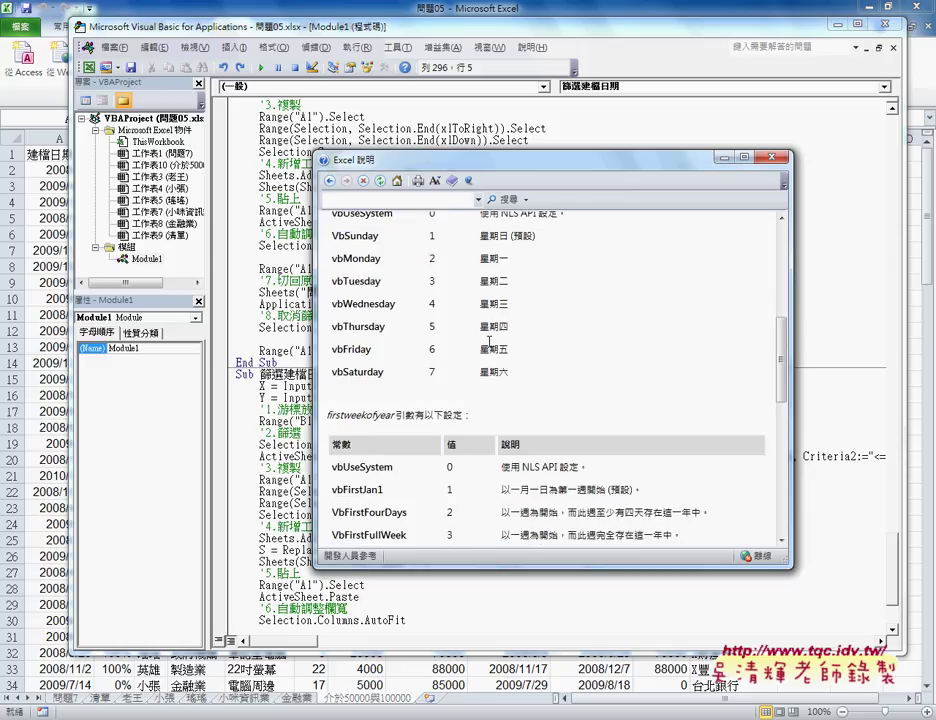
pyautogui.scroll(-3, 489, 343)
pyautogui.scroll(-3, 490, 347)
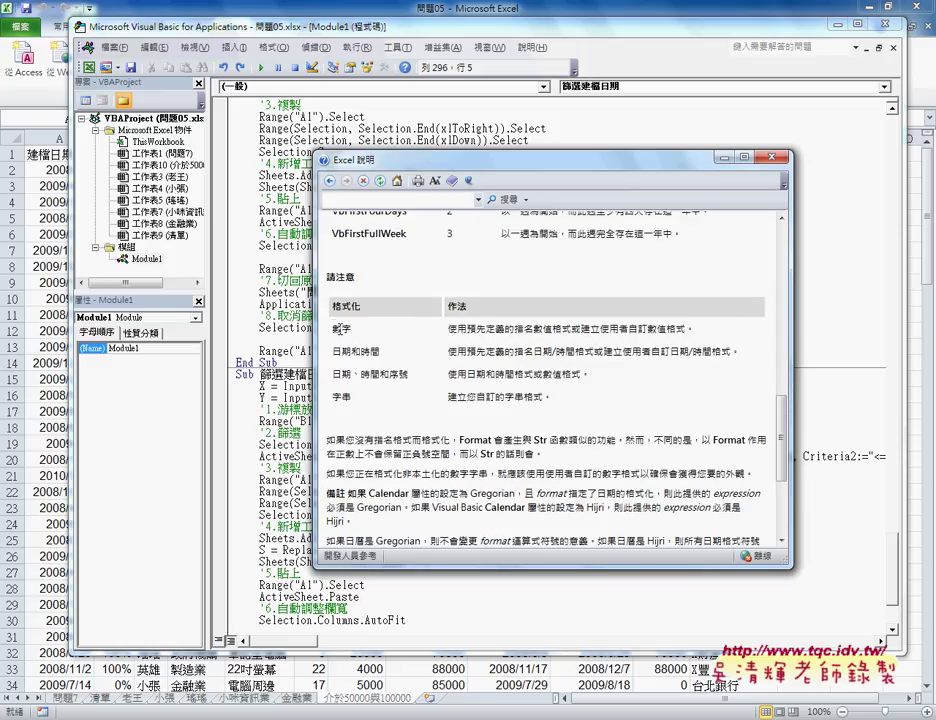
# - Mark a symbol in the date-format table, then scroll back up the Format topic
pyautogui.moveTo(333, 328); pyautogui.dragTo(356, 327)
pyautogui.scroll(-4, 400, 390)
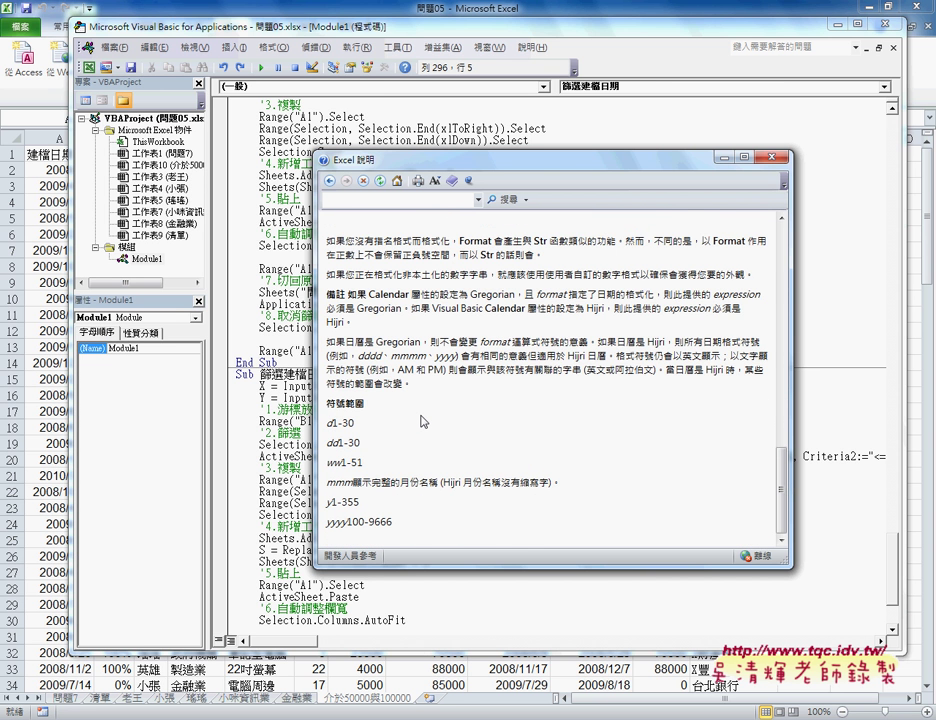
pyautogui.scroll(5, 421, 422)
pyautogui.scroll(5, 412, 360)
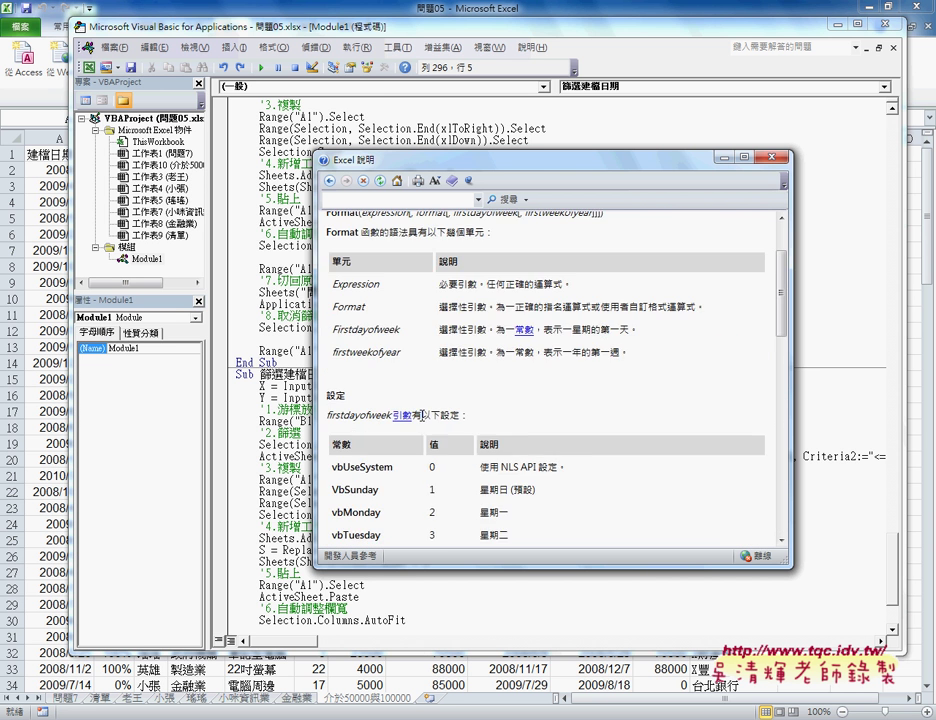
pyautogui.scroll(5, 405, 315)
# - Open the Format examples and highlight MyStr = Format(MyDate, "dddd, mmm d yyyy") and its parts
pyautogui.click(376, 252)
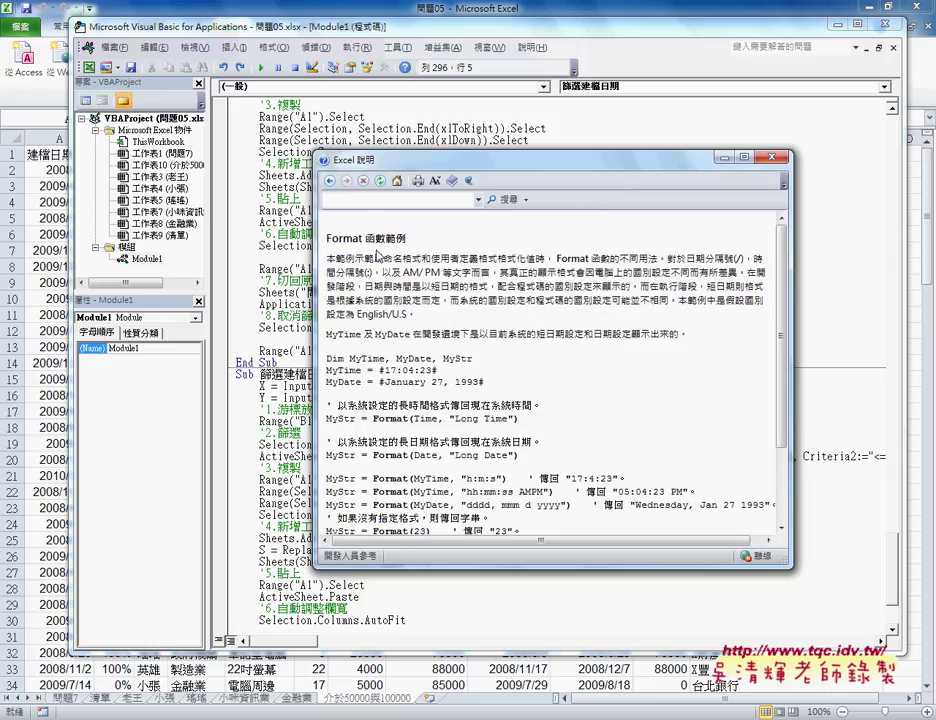
pyautogui.scroll(-1, 376, 254)
pyautogui.scroll(-1, 400, 320)
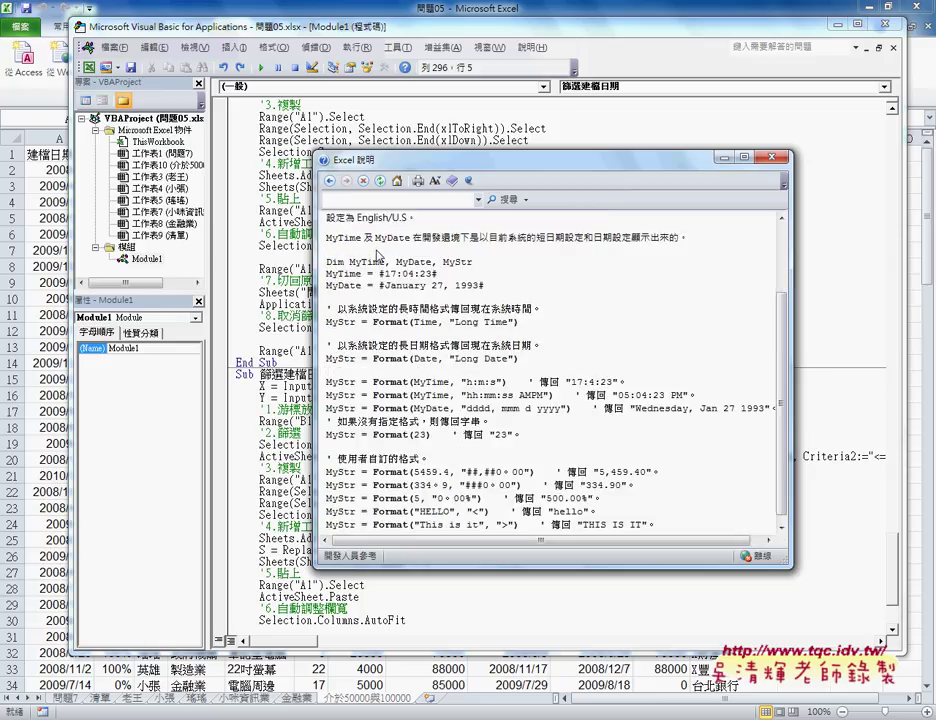
pyautogui.scroll(-1, 424, 386)
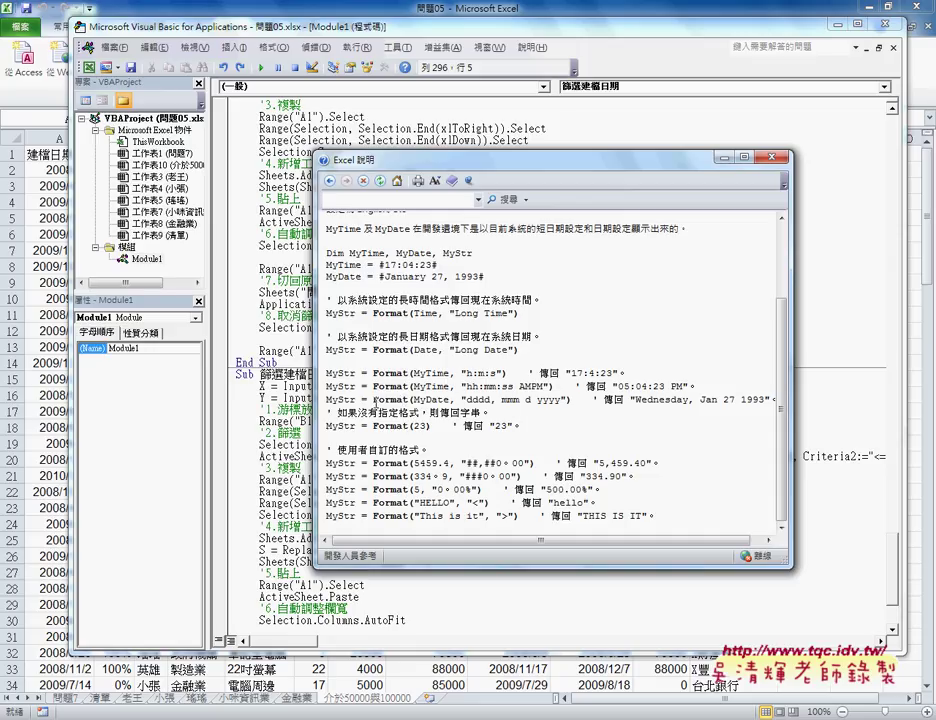
pyautogui.moveTo(373, 399); pyautogui.dragTo(449, 400)
pyautogui.doubleClick(445, 400)
pyautogui.moveTo(461, 400); pyautogui.dragTo(553, 400)
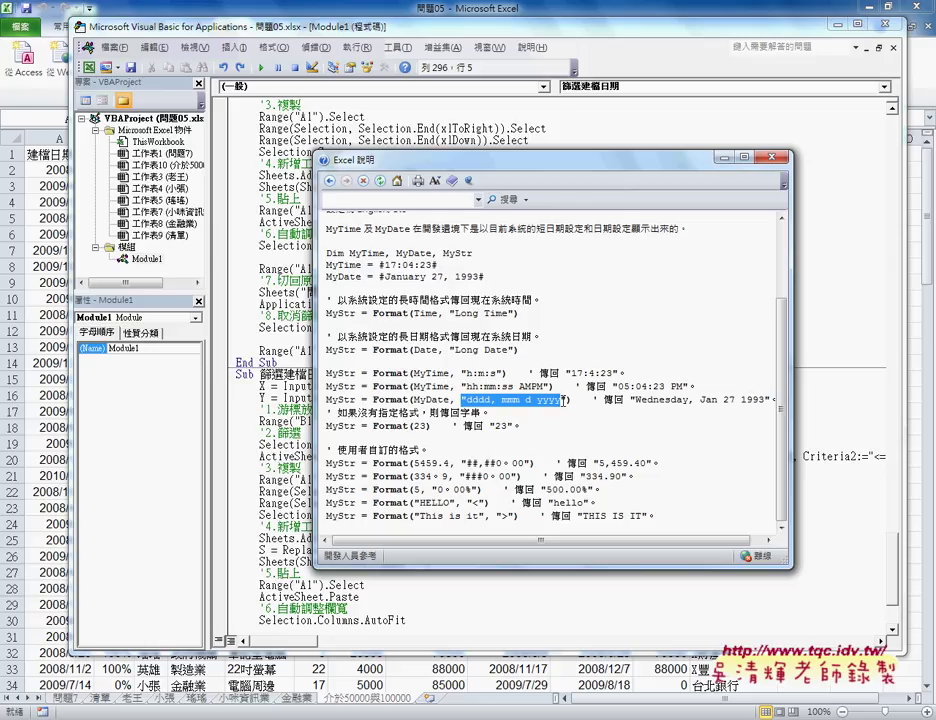
pyautogui.moveTo(580, 400); pyautogui.dragTo(326, 400)
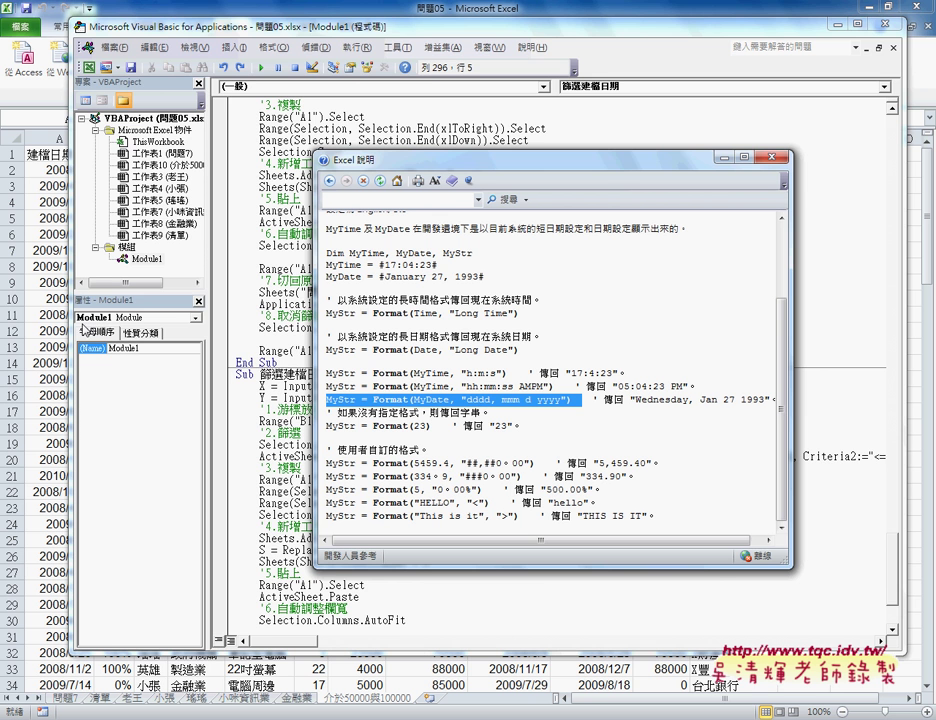
# - Bring the dated-records worksheet forward and dismiss the A2 context menu unchanged
pyautogui.click(52, 170)
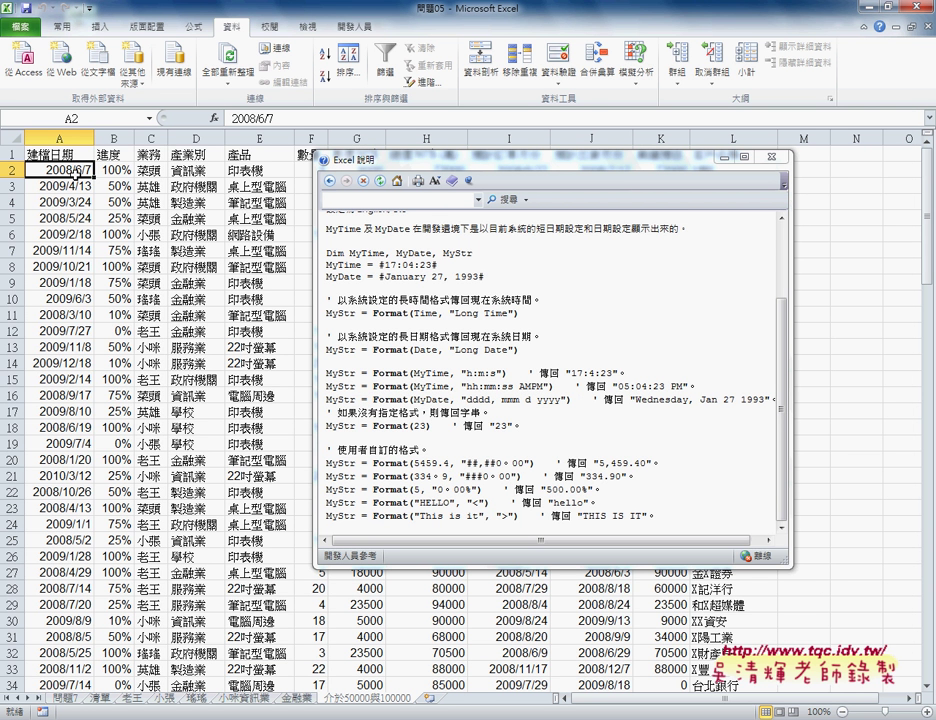
pyautogui.rightClick(76, 174)
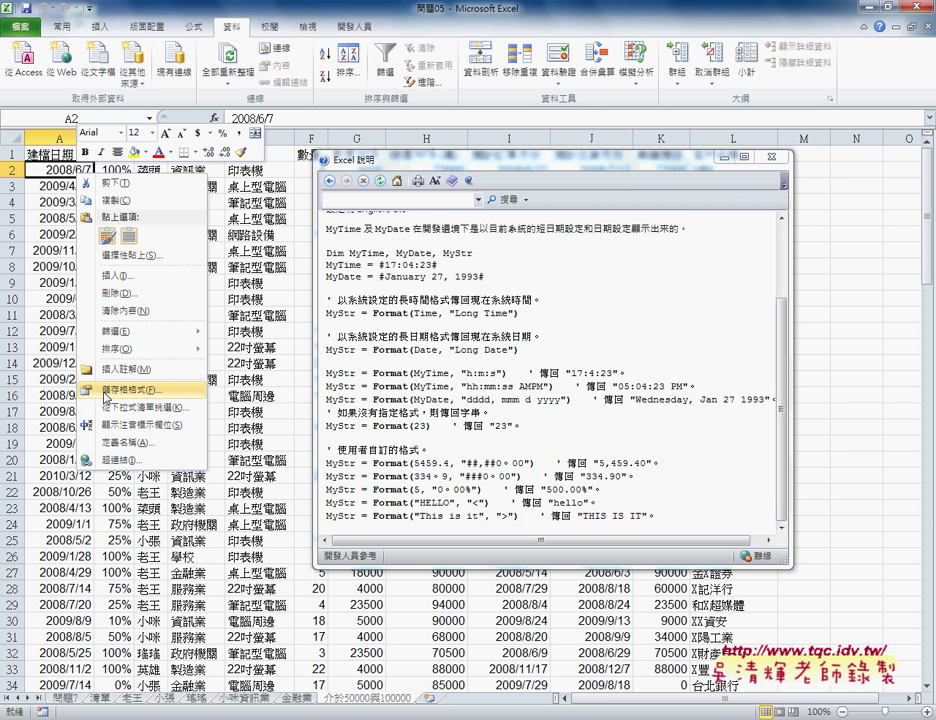
pyautogui.click(105, 392)
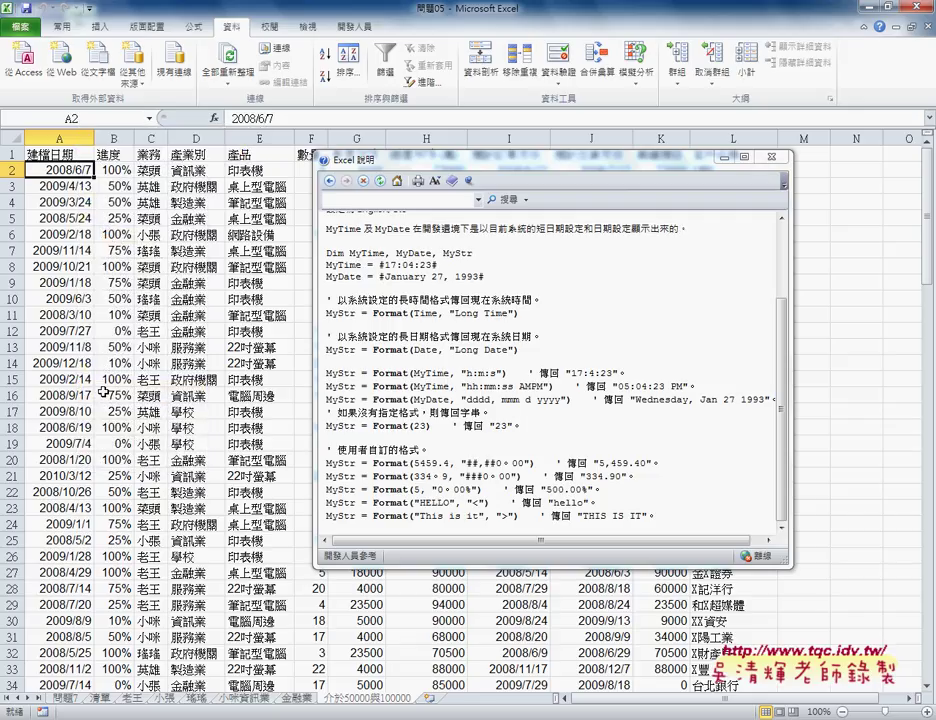
# - Browse the Date and Custom format codes in Format Cells, cancel, and return to the VBA editor
pyautogui.hotkey('ctrl', '1')
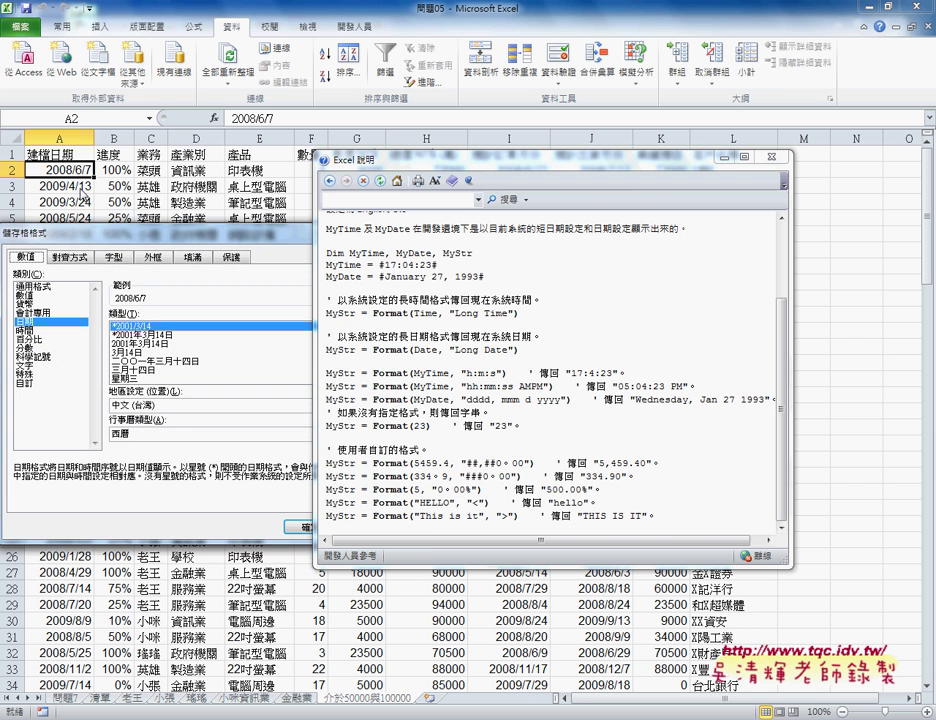
pyautogui.moveTo(400, 158); pyautogui.dragTo(564, 161)
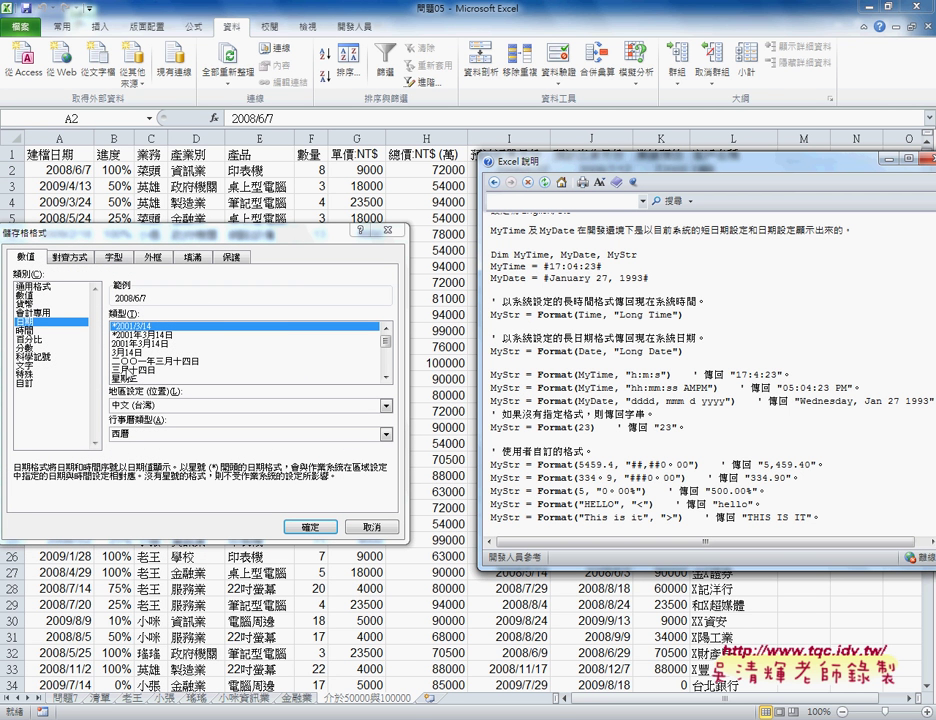
pyautogui.moveTo(387, 348)
pyautogui.mouseDown()
pyautogui.moveTo(387, 360)
pyautogui.moveTo(390, 340)
pyautogui.mouseUp()
pyautogui.click(170, 335)
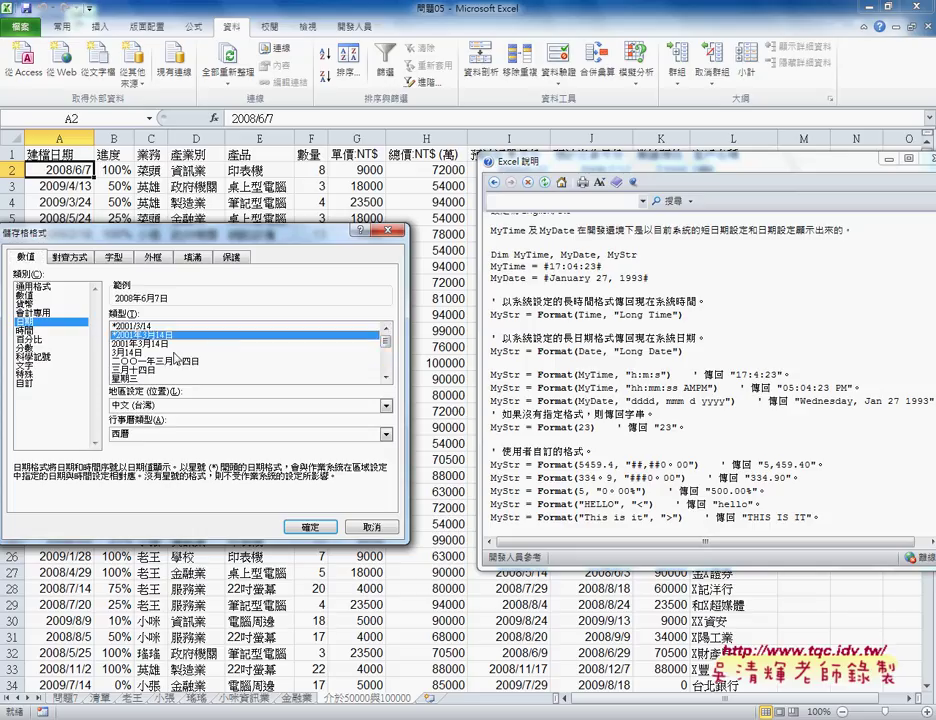
pyautogui.click(48, 383)
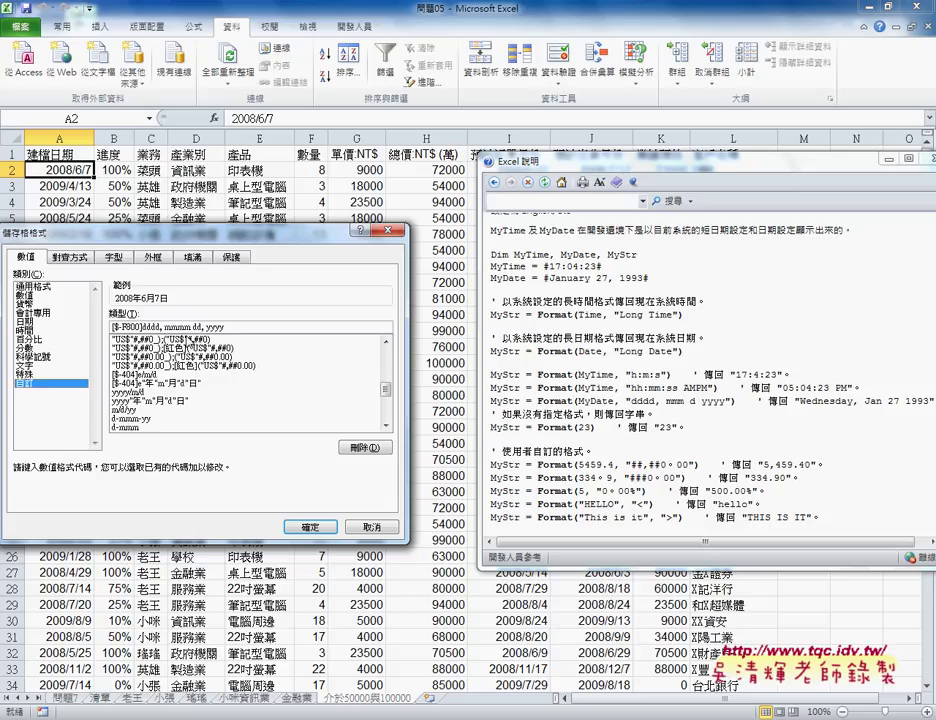
pyautogui.moveTo(224, 327)
pyautogui.mouseDown()
pyautogui.moveTo(166, 327)
pyautogui.moveTo(180, 328)
pyautogui.mouseUp()
pyautogui.press('Delete')
pyautogui.click(371, 526)
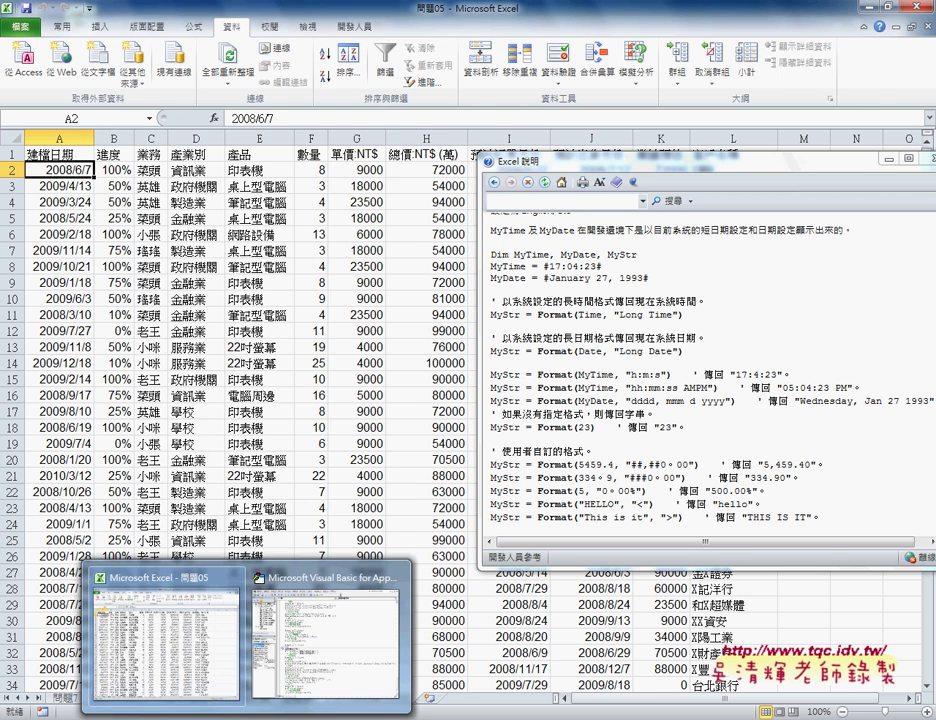
pyautogui.click(325, 635)
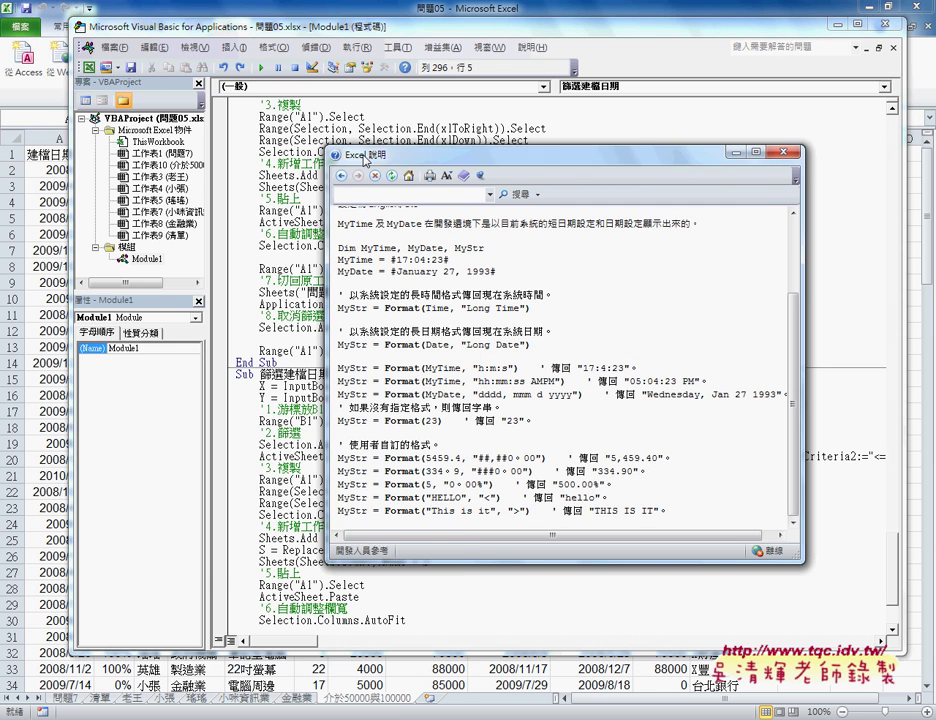
# - Close Help and wrap the X line's InputBox in Format(..., "yyyymmdd")
pyautogui.click(789, 152)
pyautogui.scroll(-4, 472, 407)
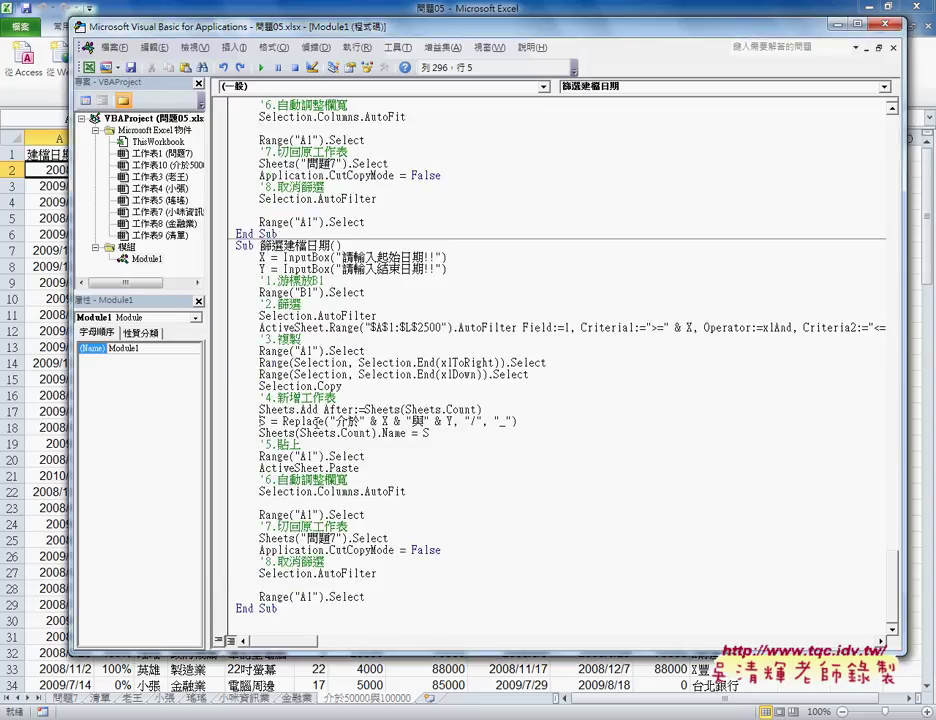
pyautogui.doubleClick(388, 421)
pyautogui.moveTo(284, 257); pyautogui.dragTo(447, 257)
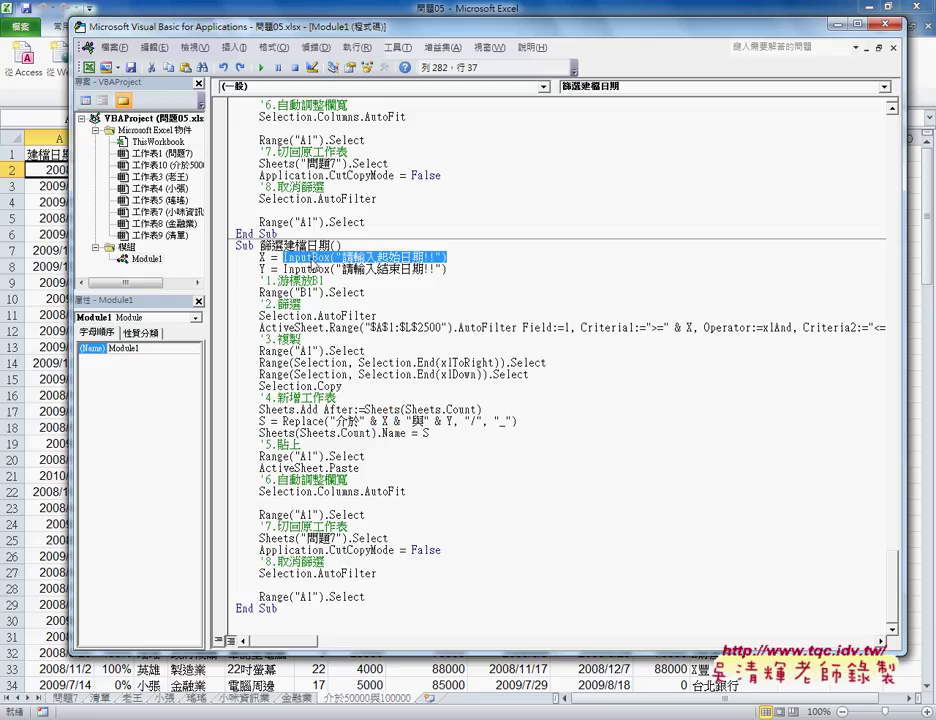
pyautogui.click(284, 257)
pyautogui.write('f')
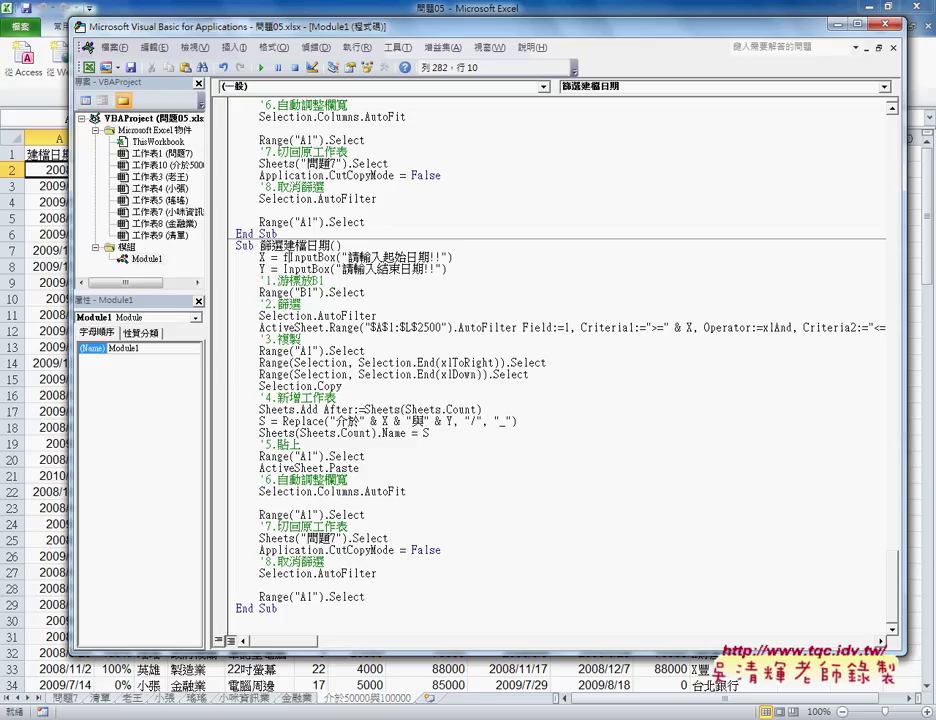
pyautogui.write('orm')
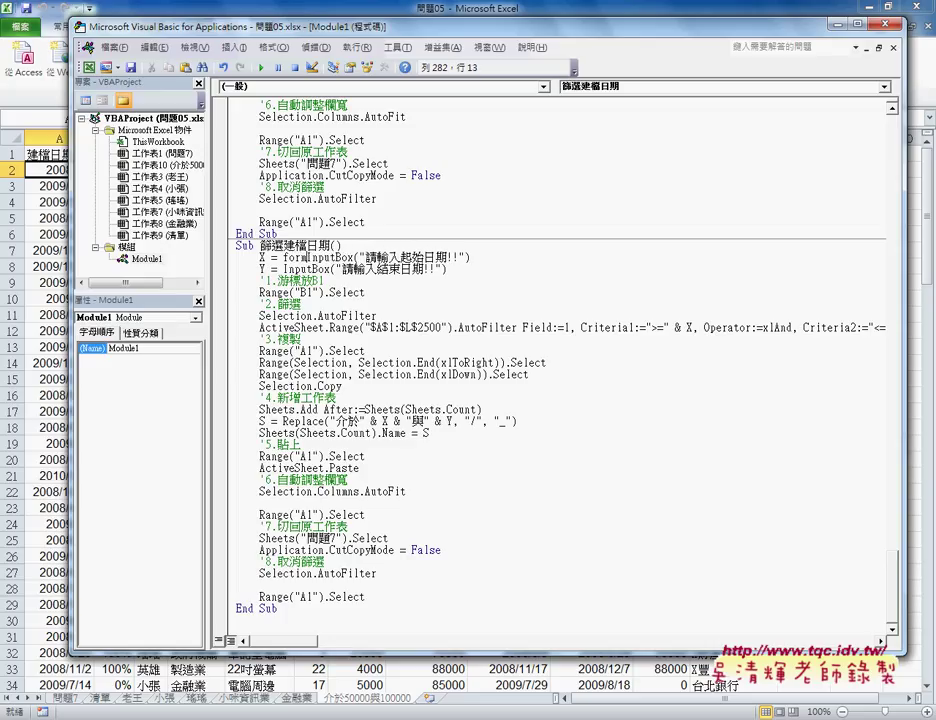
pyautogui.write('at(')
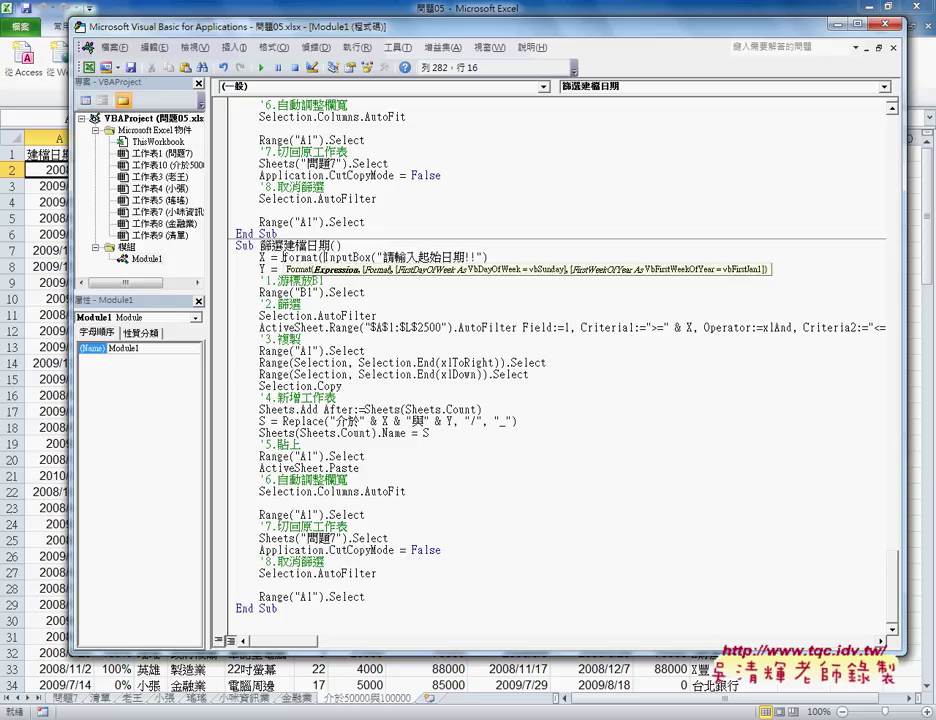
pyautogui.press('End')
pyautogui.write(',"')
pyautogui.write('yyy')
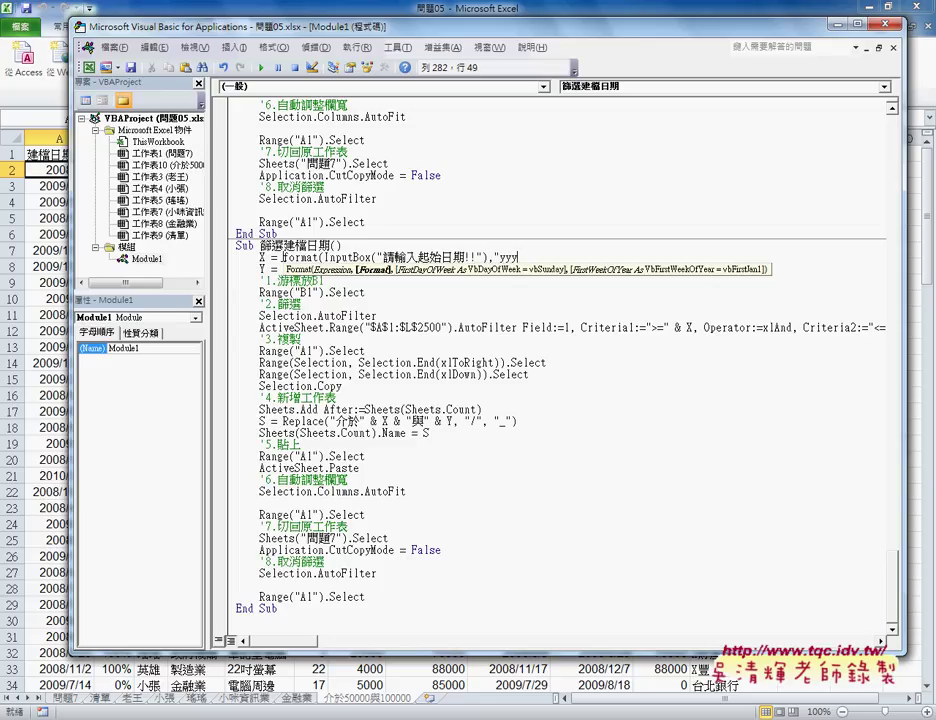
pyautogui.write('ymm')
pyautogui.write('dd')
pyautogui.write('"')
pyautogui.write(')')
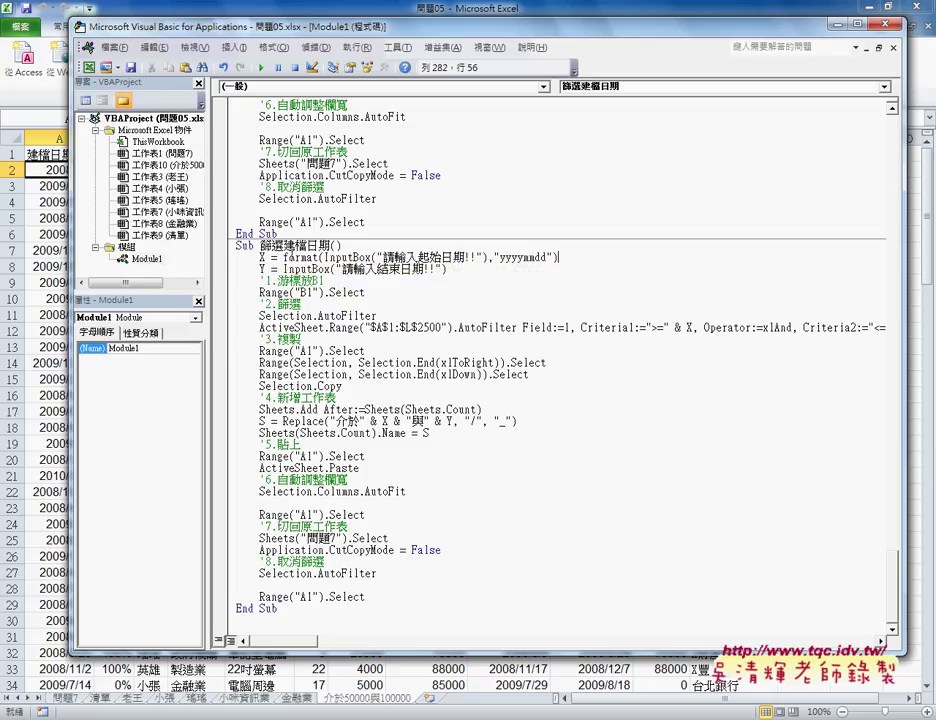
# - Add Format( before the Y line's InputBox, dismissing the syntax-check error
pyautogui.doubleClick(297, 257)
pyautogui.moveTo(313, 257); pyautogui.dragTo(316, 257)
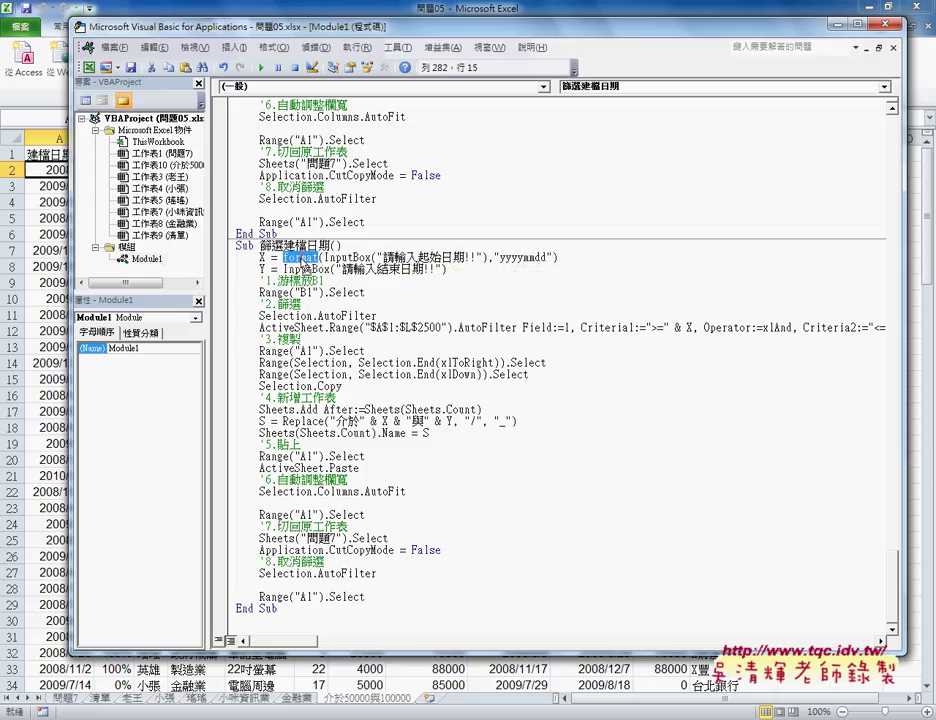
pyautogui.hotkey('ctrl', 'c')
pyautogui.click(284, 269)
pyautogui.hotkey('ctrl', 'v')
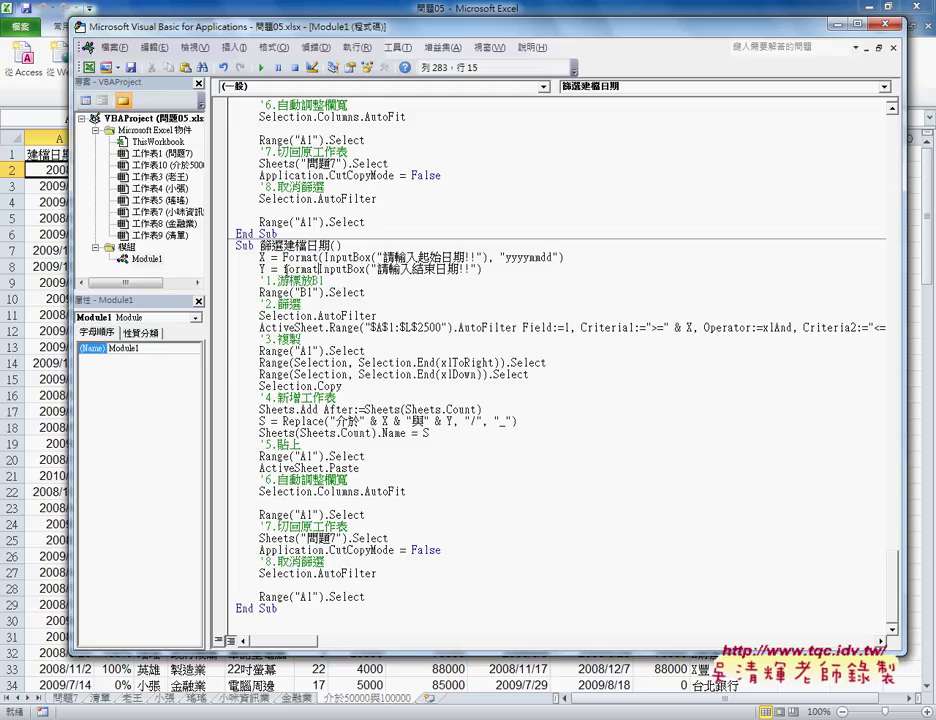
pyautogui.write('(')
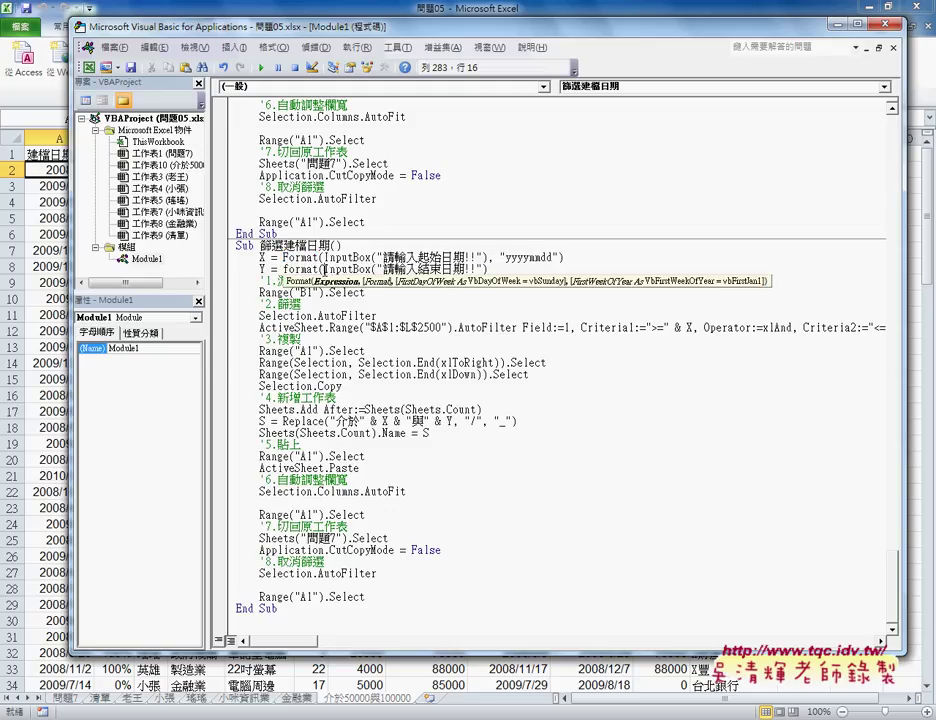
pyautogui.click(486, 257)
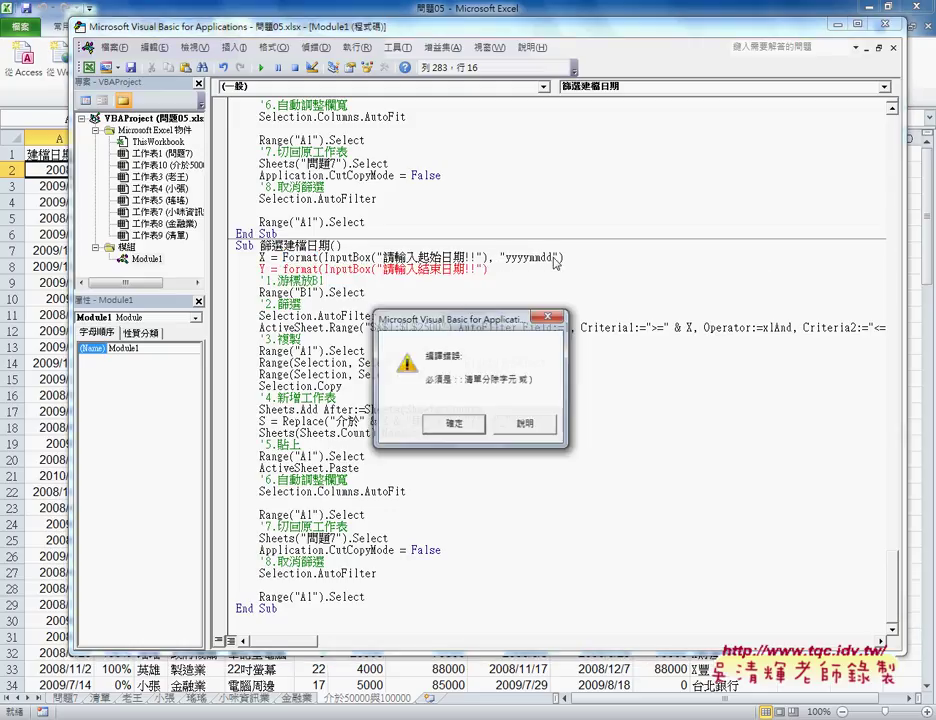
pyautogui.click(462, 424)
pyautogui.moveTo(568, 259)
pyautogui.mouseDown()
pyautogui.moveTo(489, 258)
pyautogui.moveTo(500, 278)
pyautogui.moveTo(492, 270)
pyautogui.mouseUp()
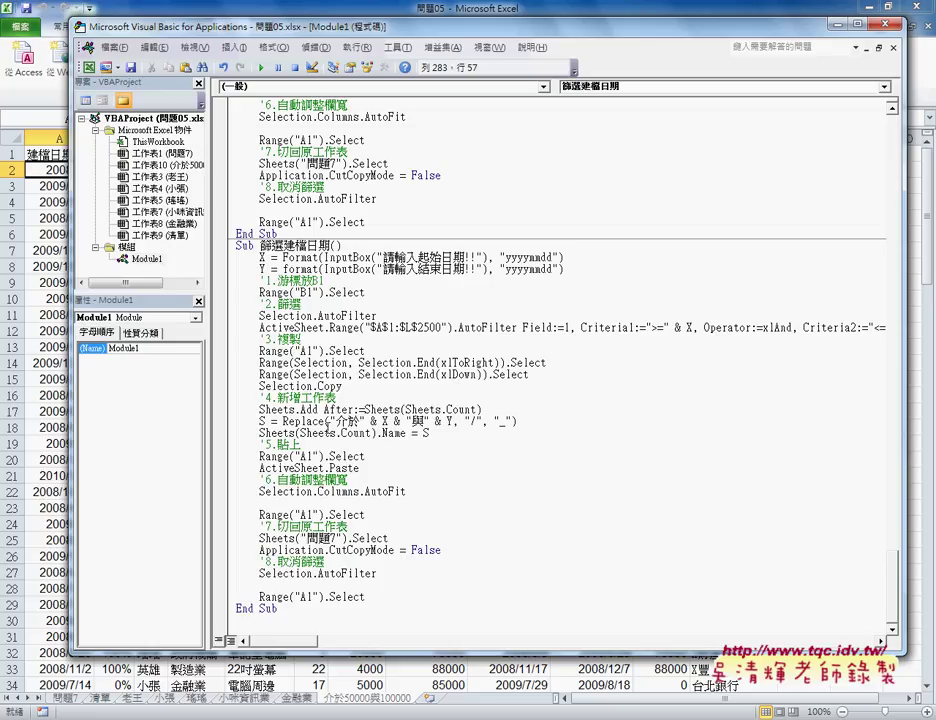
pyautogui.moveTo(327, 421); pyautogui.dragTo(282, 421)
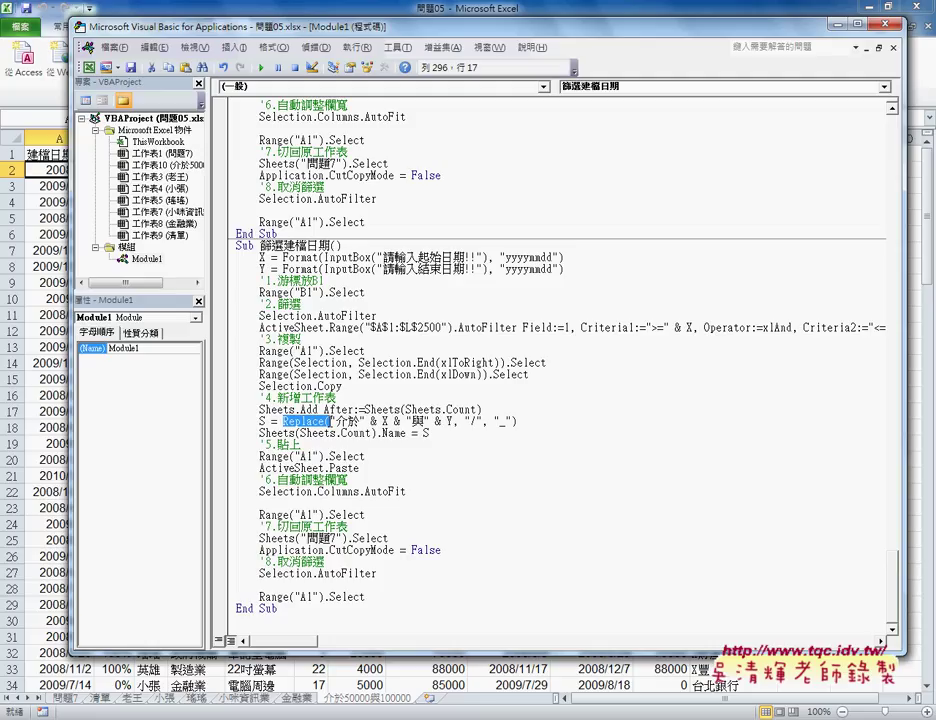
# - Strip Replace( and its "/", "_" arguments from S, and breakpoint Sheets(Sheets.Count).Name = S
pyautogui.press('Delete')
pyautogui.press('Right')
pyautogui.press('Right')
pyautogui.press('Right')
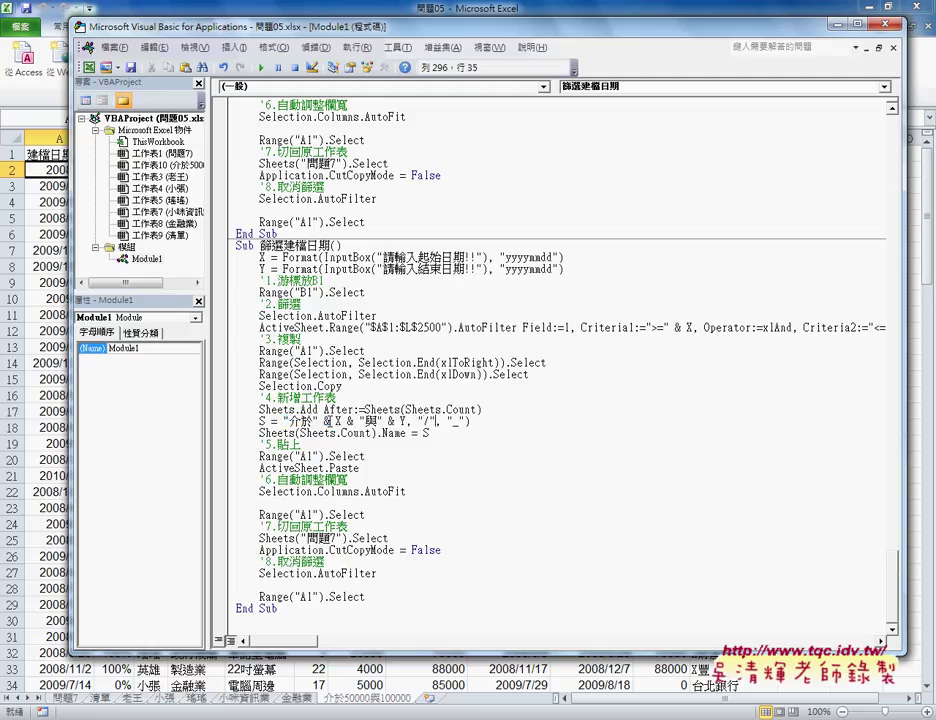
pyautogui.press('Right')
pyautogui.press('Right')
pyautogui.press('Right')
pyautogui.press('Right')
pyautogui.press('Right')
pyautogui.press('Right')
pyautogui.press('Delete')
pyautogui.press('Delete')
pyautogui.press('Delete')
pyautogui.press('Down')
pyautogui.press('Down')
pyautogui.click(220, 433)
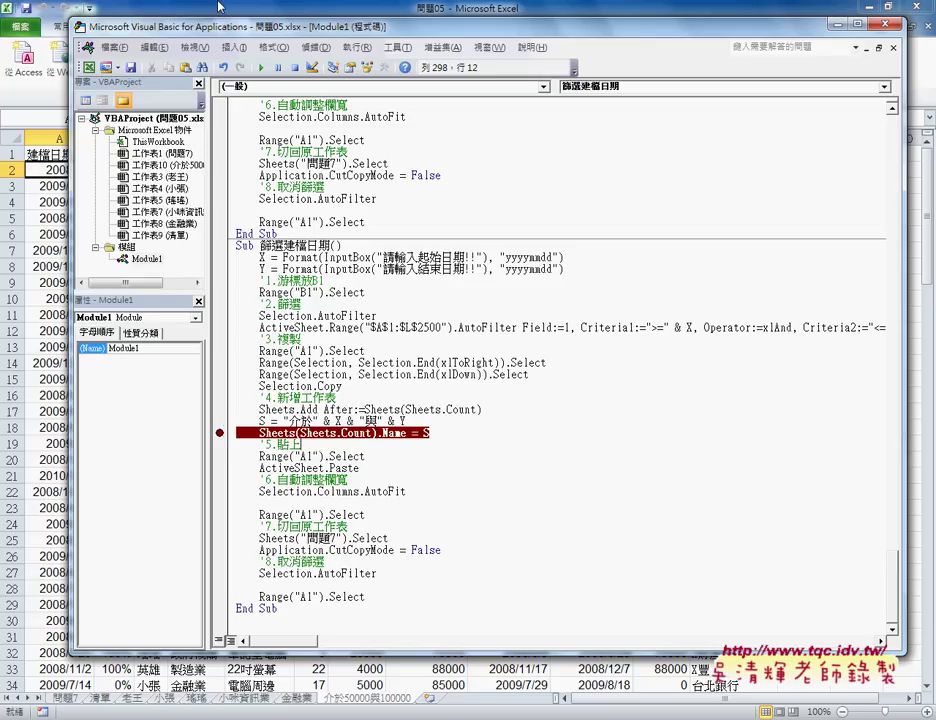
pyautogui.click(283, 268)
# - Run the macro with start date 2008/1/1 and end date 2009/12/31
pyautogui.press('F5')
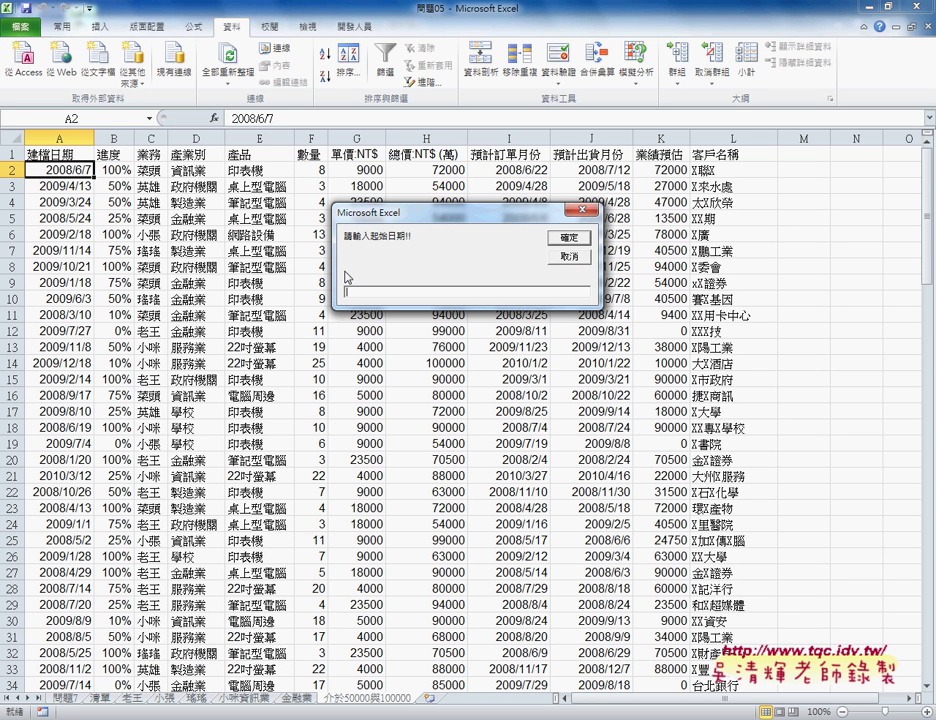
pyautogui.write('20')
pyautogui.write('08/')
pyautogui.write('1/1')
pyautogui.press('Return')
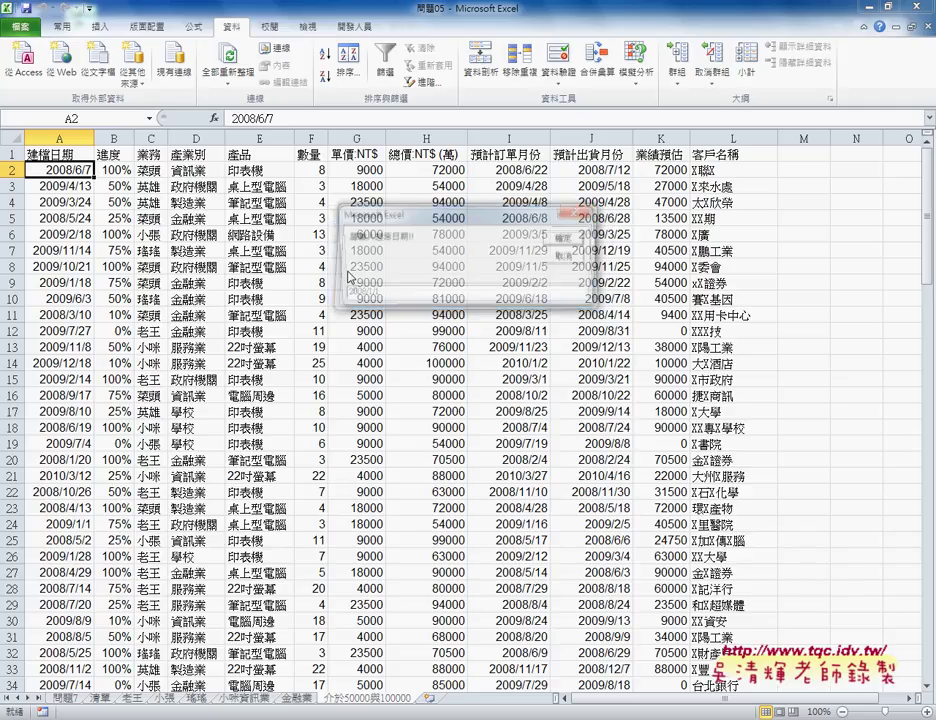
pyautogui.write('200')
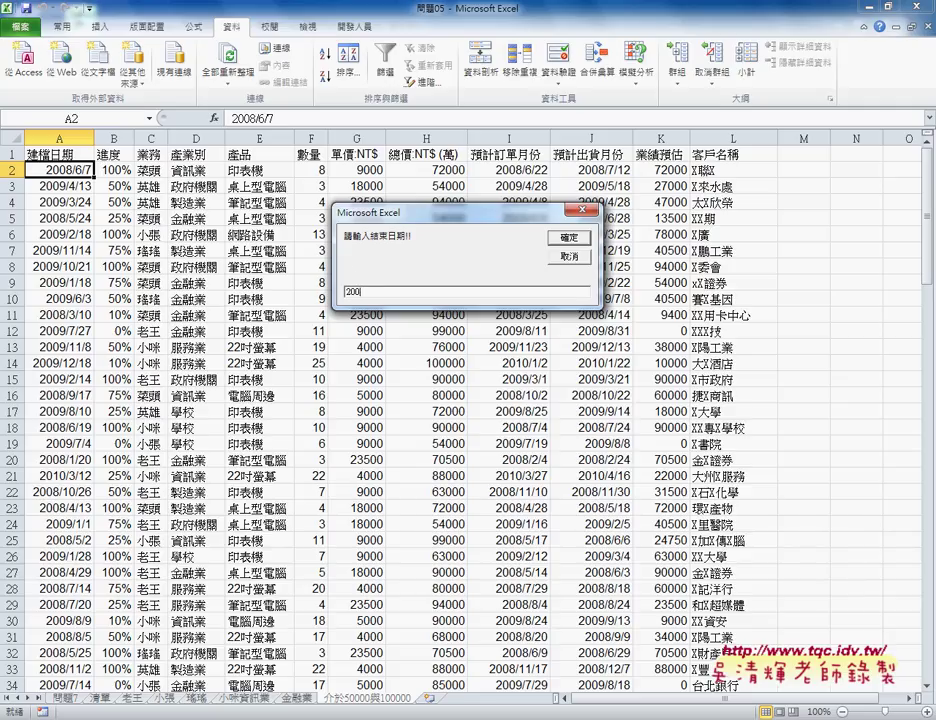
pyautogui.write('9/12/')
pyautogui.write('31')
pyautogui.click(572, 240)
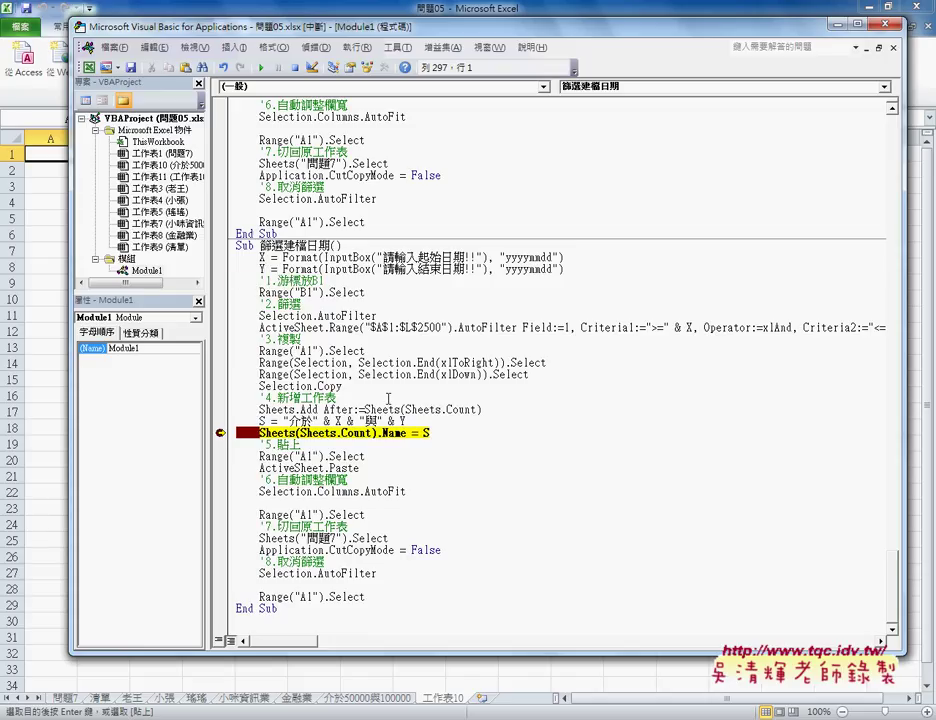
pyautogui.moveTo(262, 421)
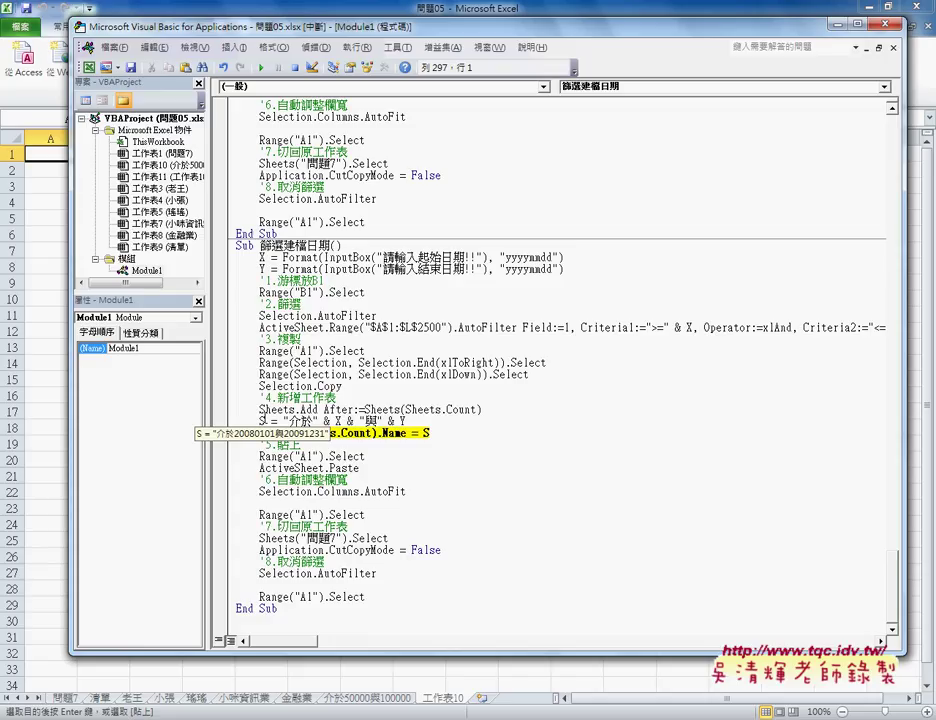
# - Step over the rename line with F8, then continue the macro to completion
pyautogui.press('F8')
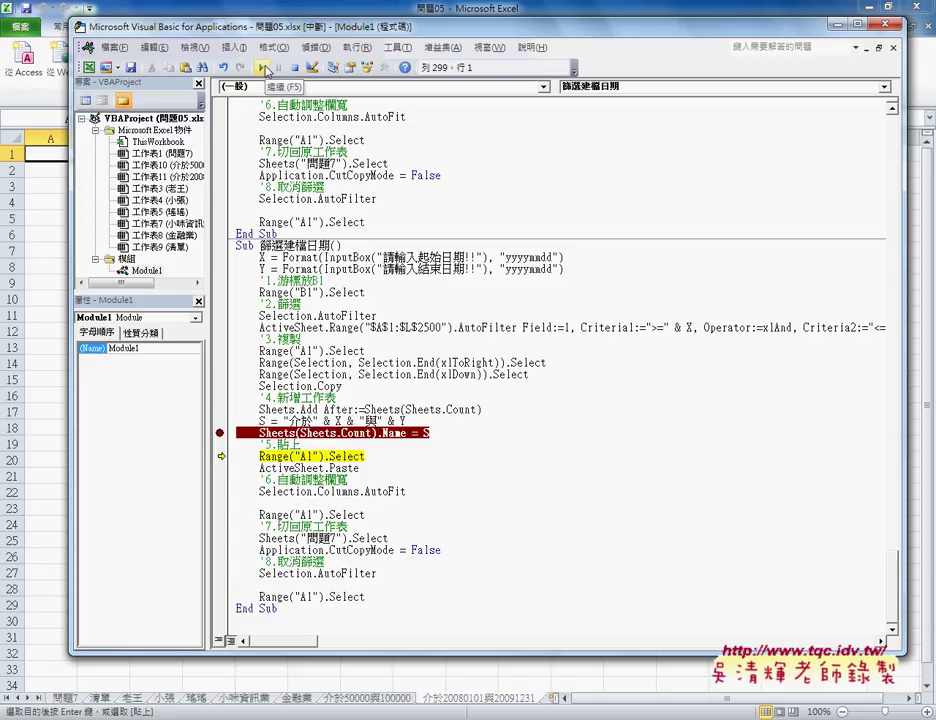
pyautogui.click(263, 67)
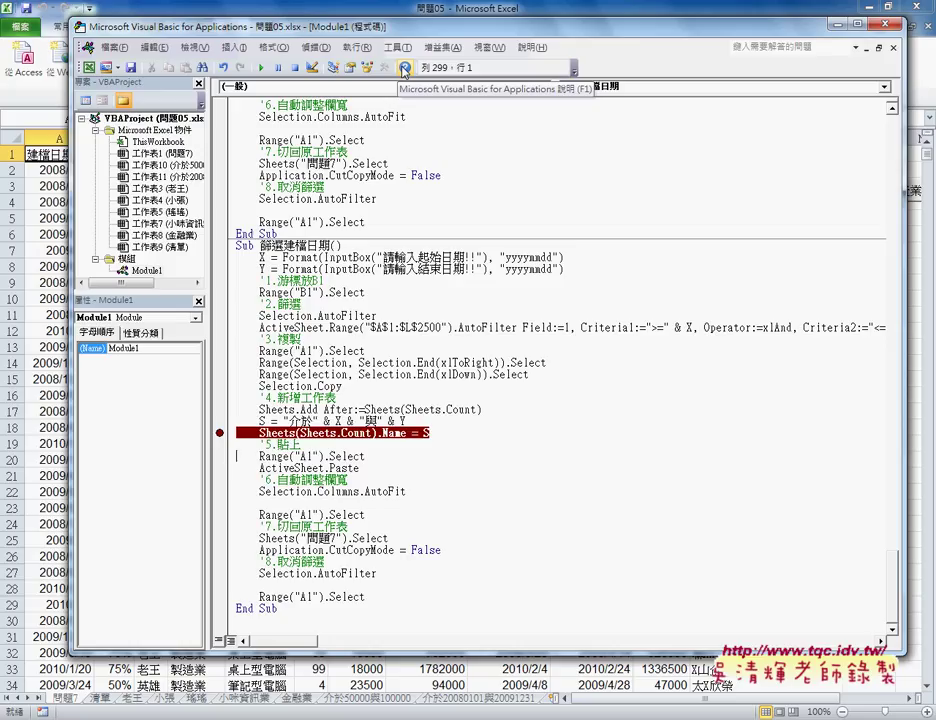
# - Open Help at the VB Functions page, go back twice, and open Excel 2010 Developer Reference
pyautogui.click(405, 68)
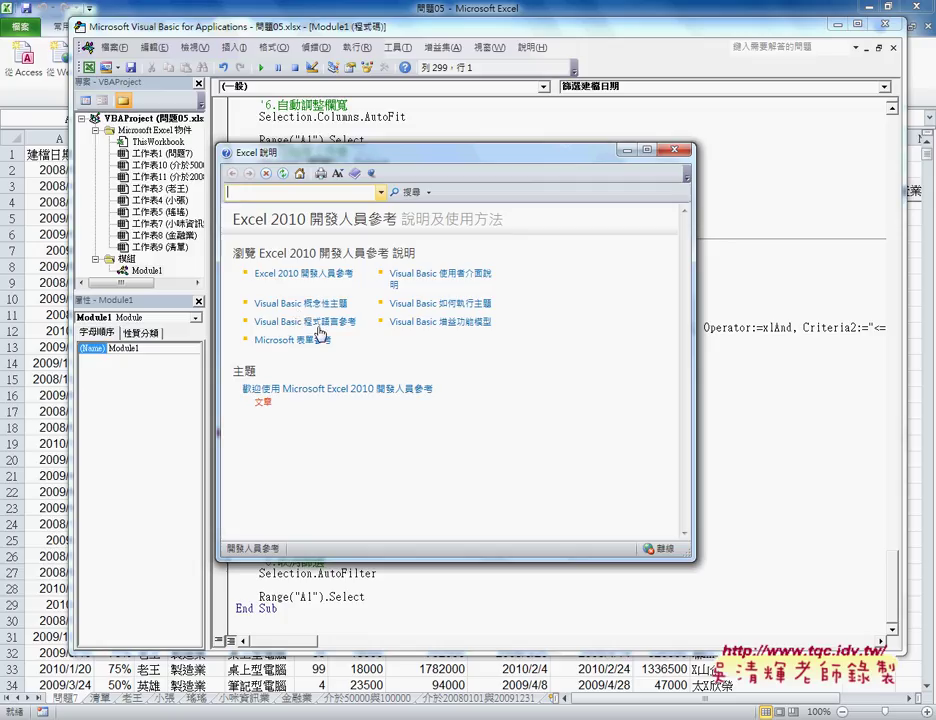
pyautogui.click(324, 324)
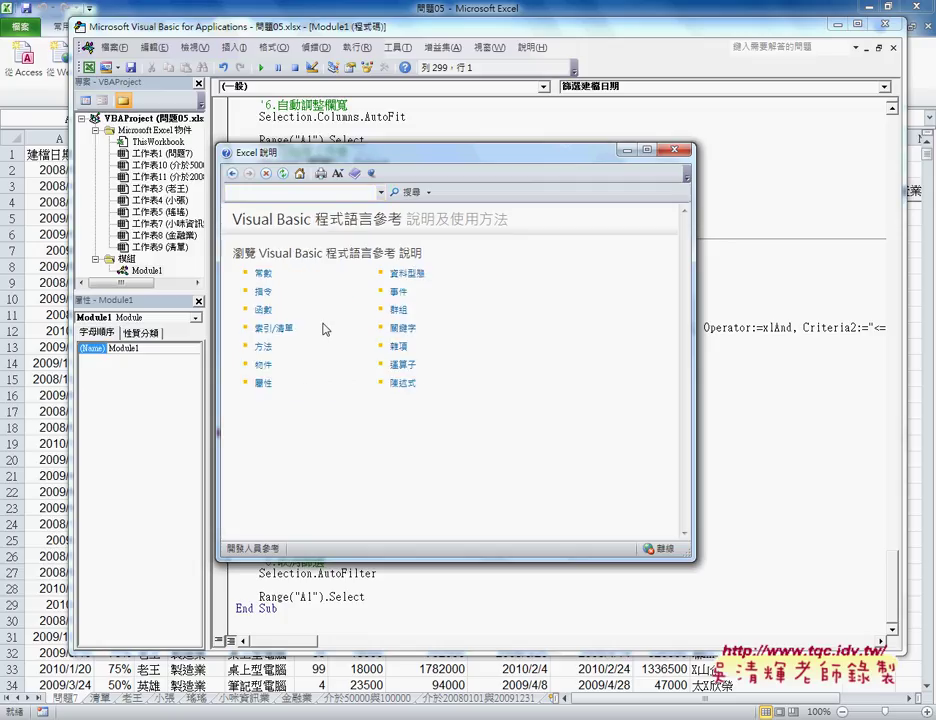
pyautogui.click(263, 312)
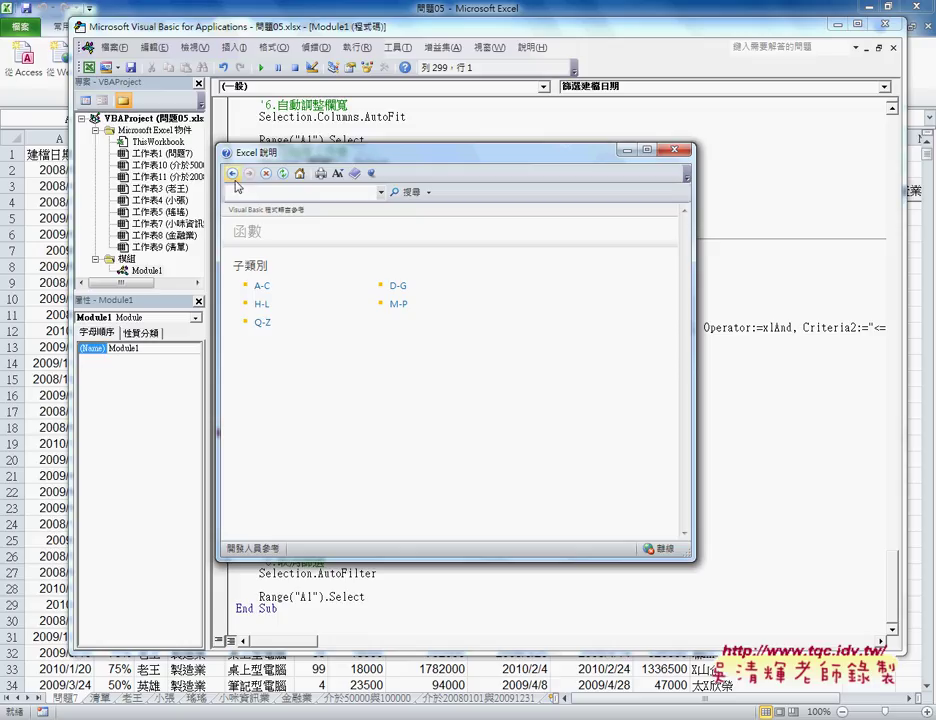
pyautogui.click(233, 175)
pyautogui.click(233, 175)
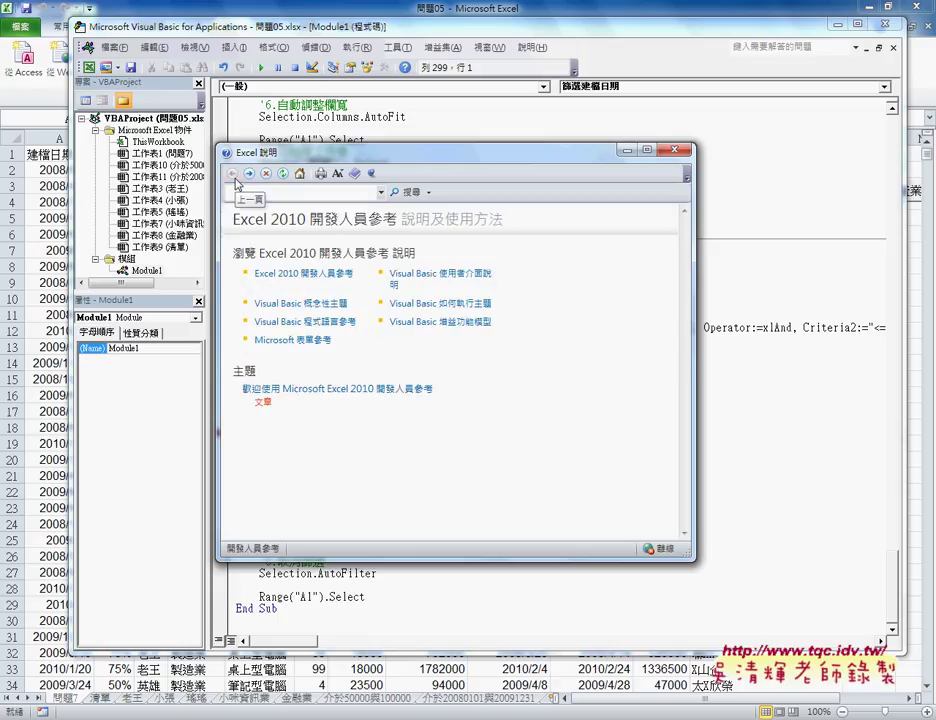
pyautogui.click(306, 278)
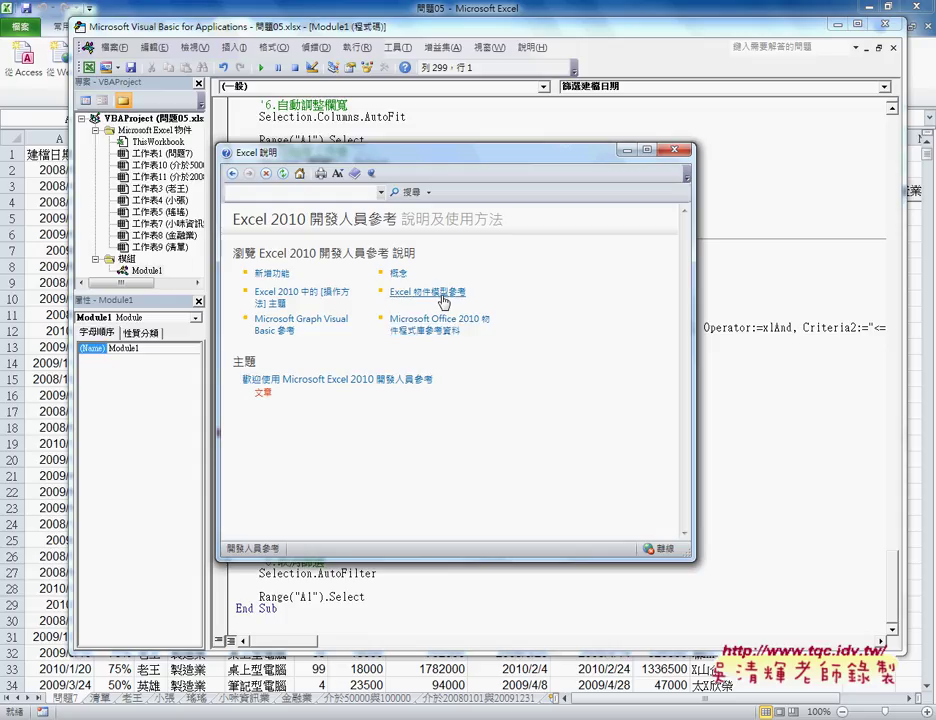
# - Go through Excel 物件模型參考 to the Sheets 物件成員 page listing Add, Copy, Delete and Count
pyautogui.click(443, 294)
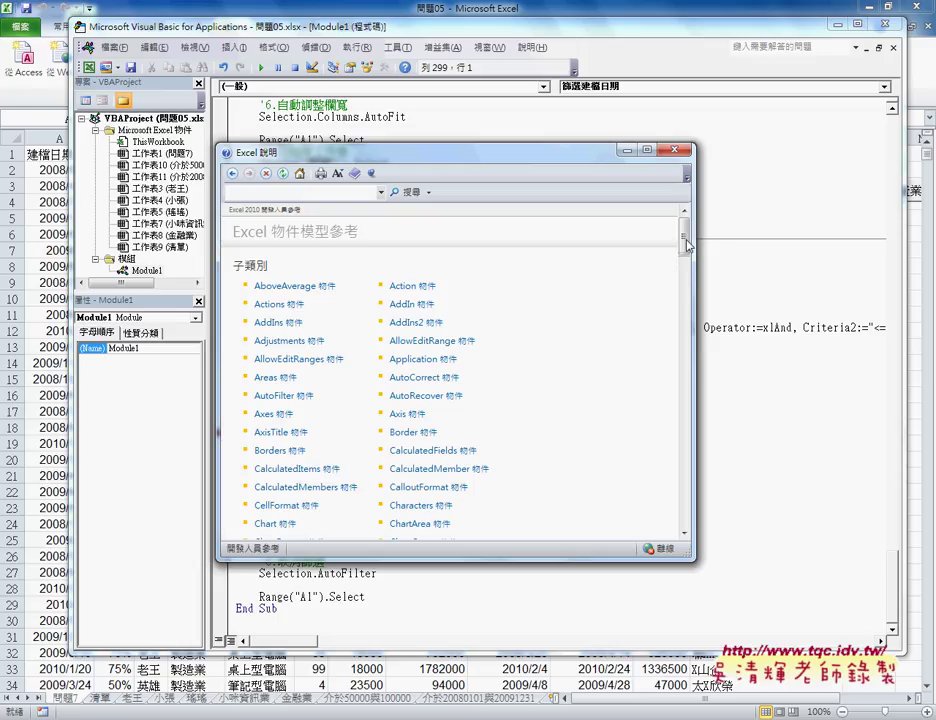
pyautogui.moveTo(686, 243); pyautogui.dragTo(684, 450)
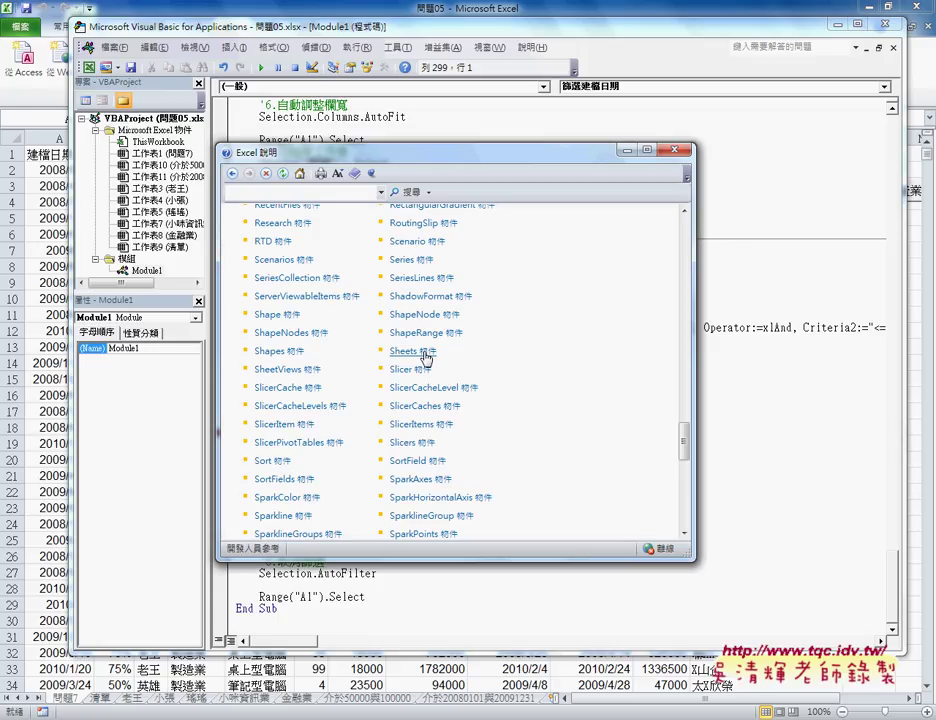
pyautogui.click(405, 351)
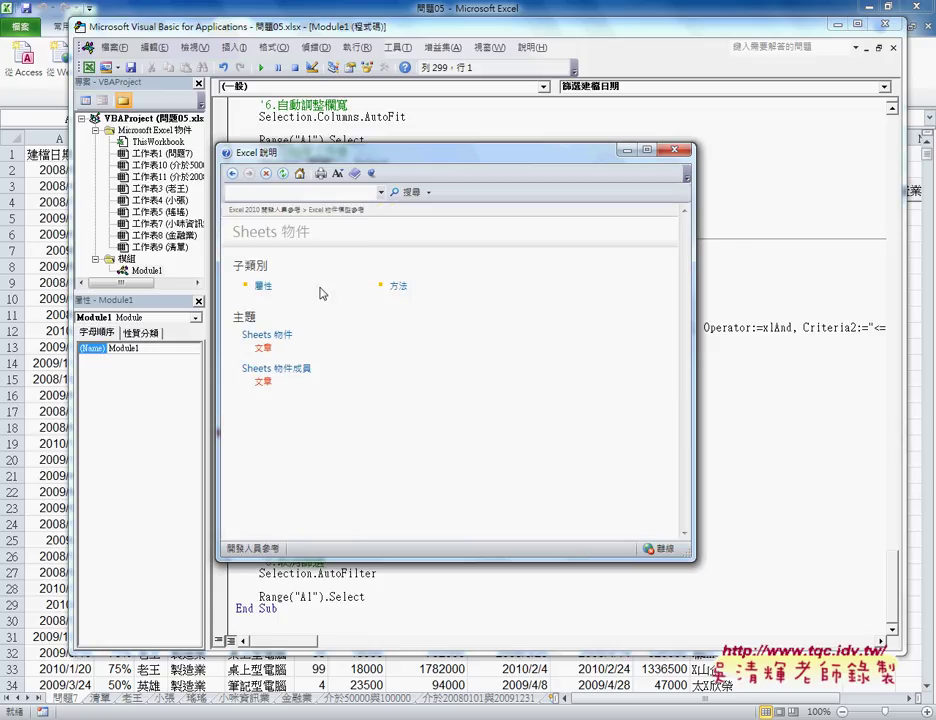
pyautogui.click(300, 368)
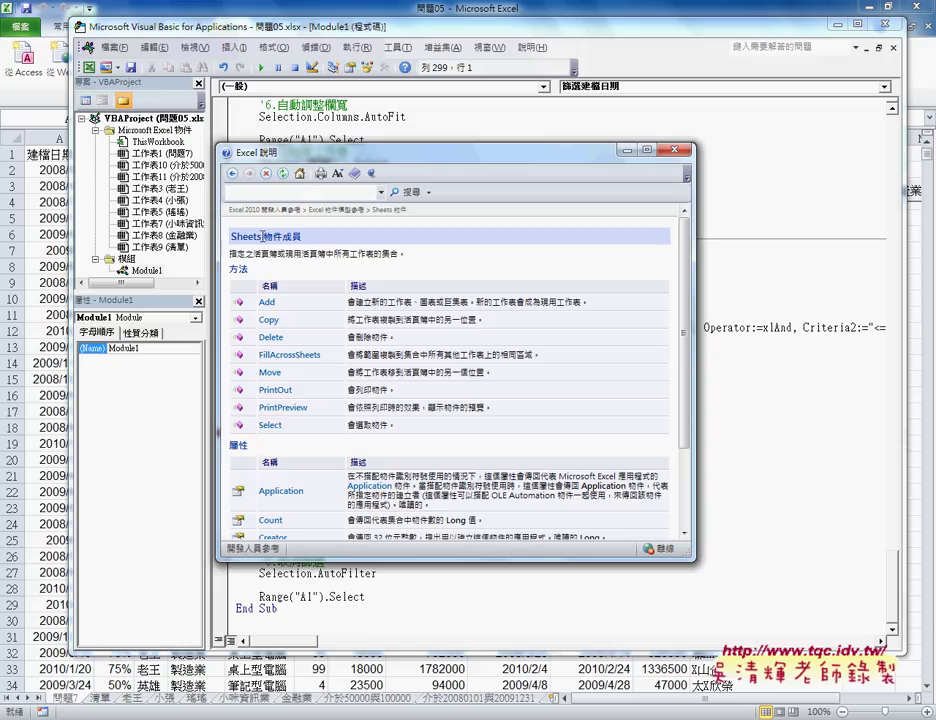
pyautogui.moveTo(263, 236)
pyautogui.mouseDown()
pyautogui.moveTo(232, 236)
pyautogui.moveTo(248, 270)
pyautogui.mouseUp()
pyautogui.scroll(-2, 680, 398)
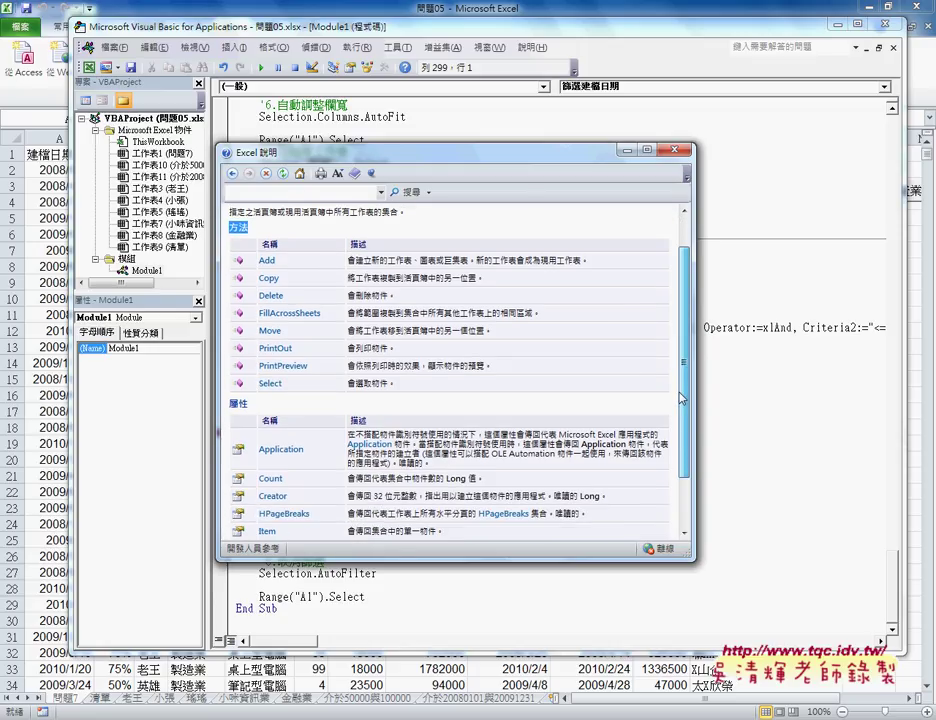
pyautogui.scroll(-3, 680, 398)
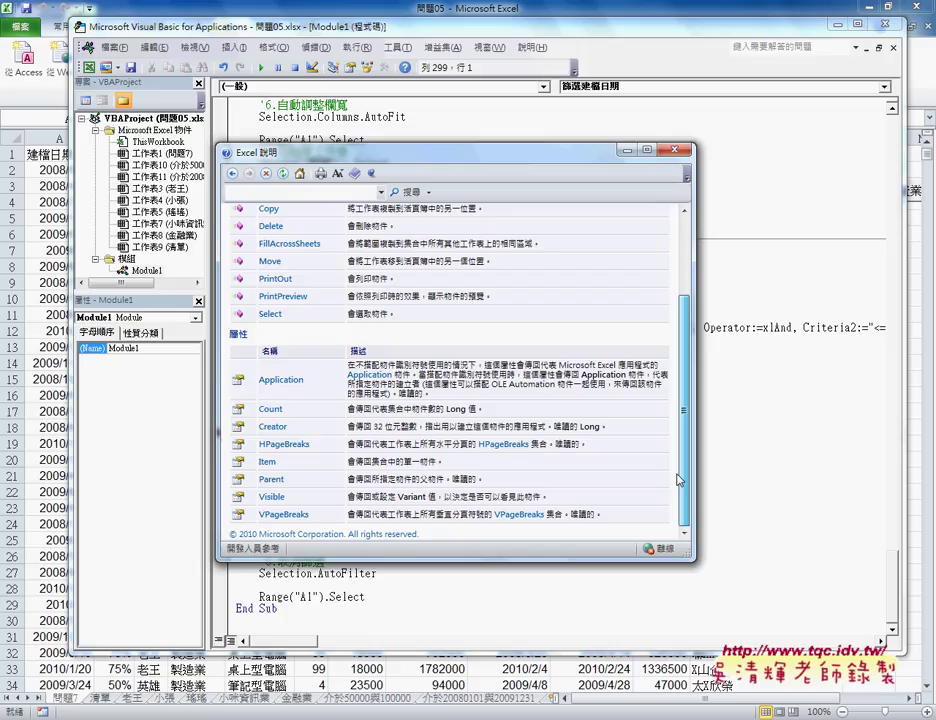
pyautogui.doubleClick(271, 409)
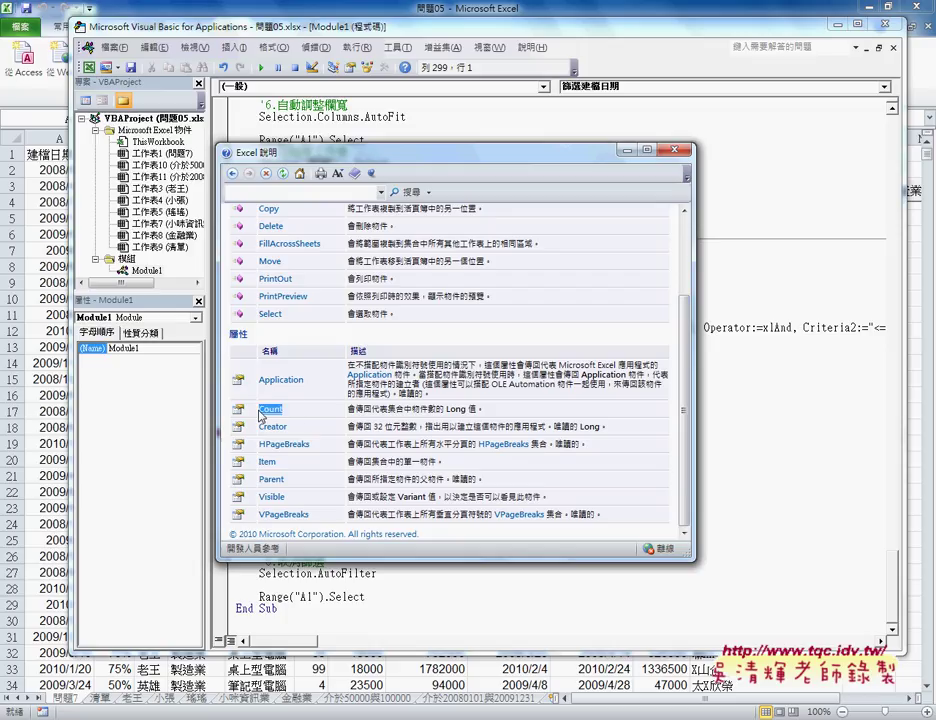
pyautogui.click(283, 501)
pyautogui.moveTo(283, 501); pyautogui.dragTo(261, 502)
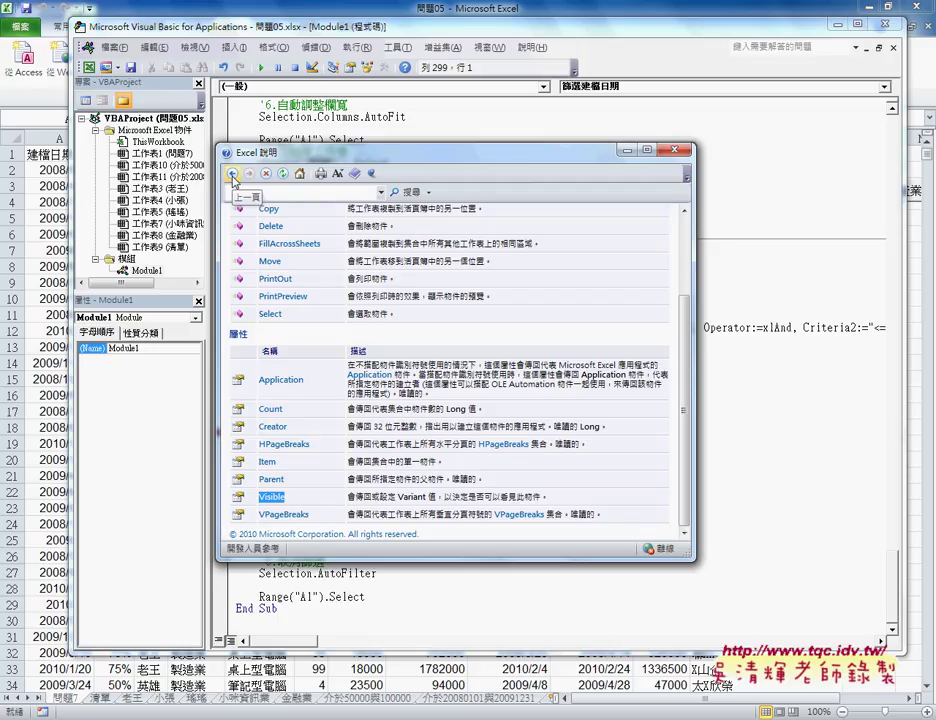
# - Step back twice from Sheets members to the object model's object list (Research through SparkPoints)
pyautogui.click(232, 176)
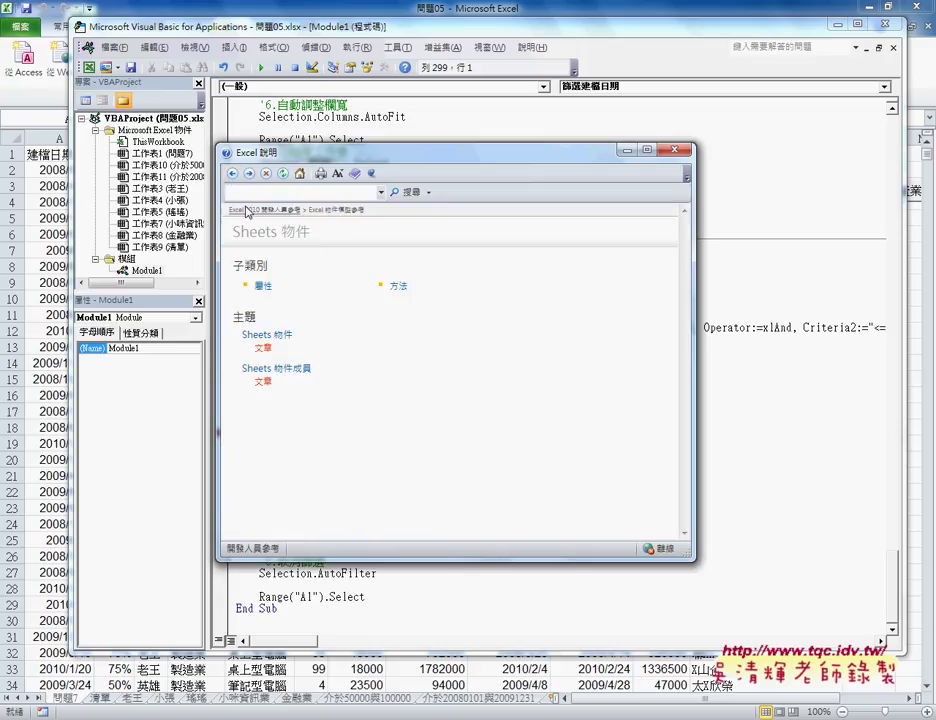
pyautogui.click(233, 174)
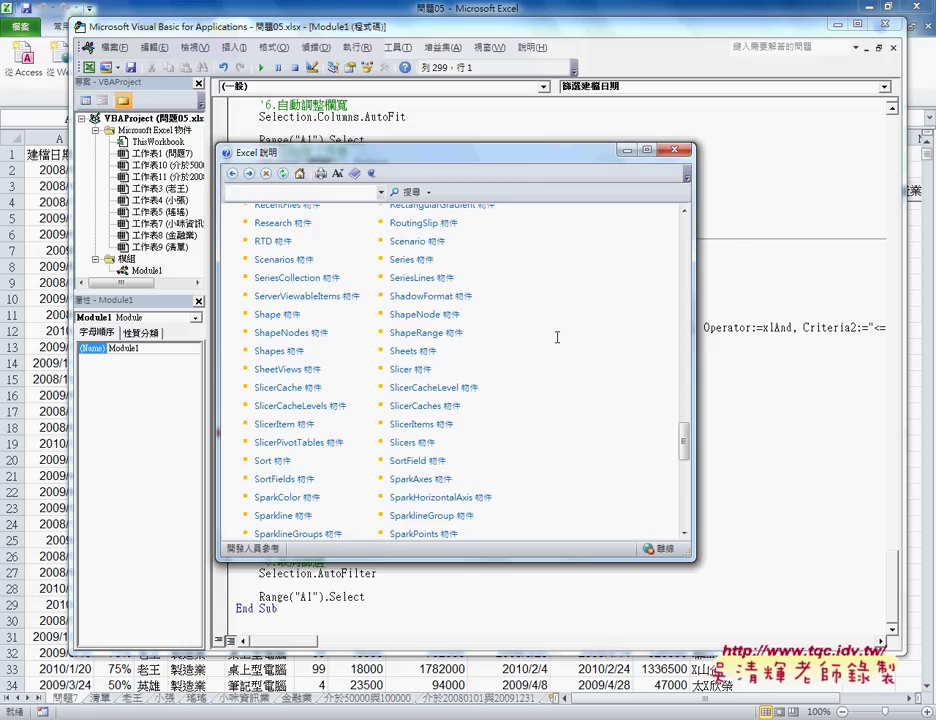
pyautogui.scroll(-3, 557, 337)
pyautogui.scroll(-1, 557, 337)
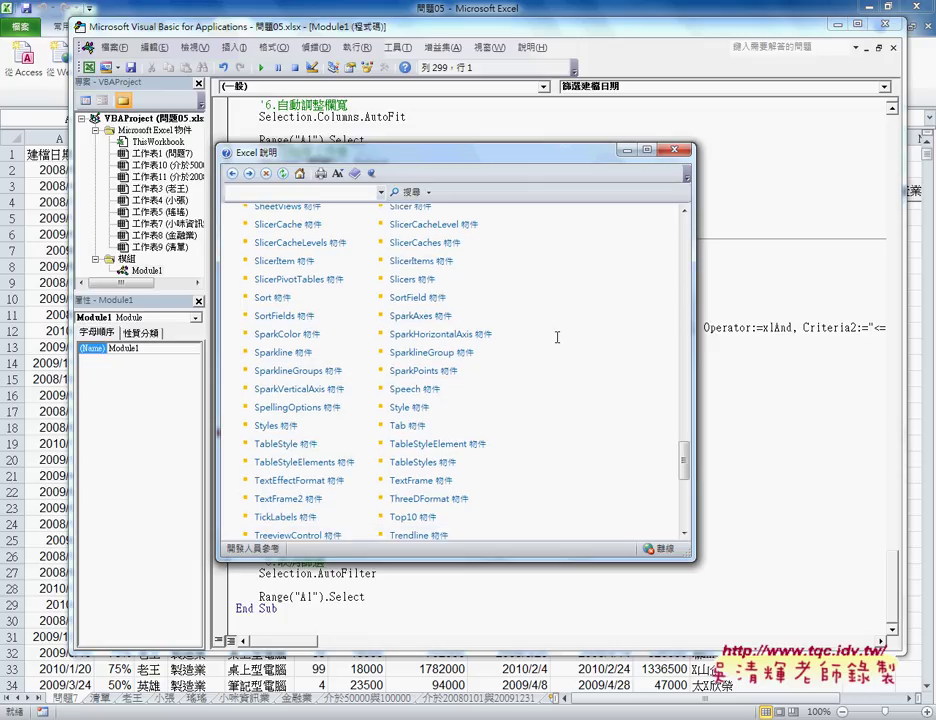
pyautogui.scroll(-2, 557, 337)
pyautogui.scroll(-1, 557, 337)
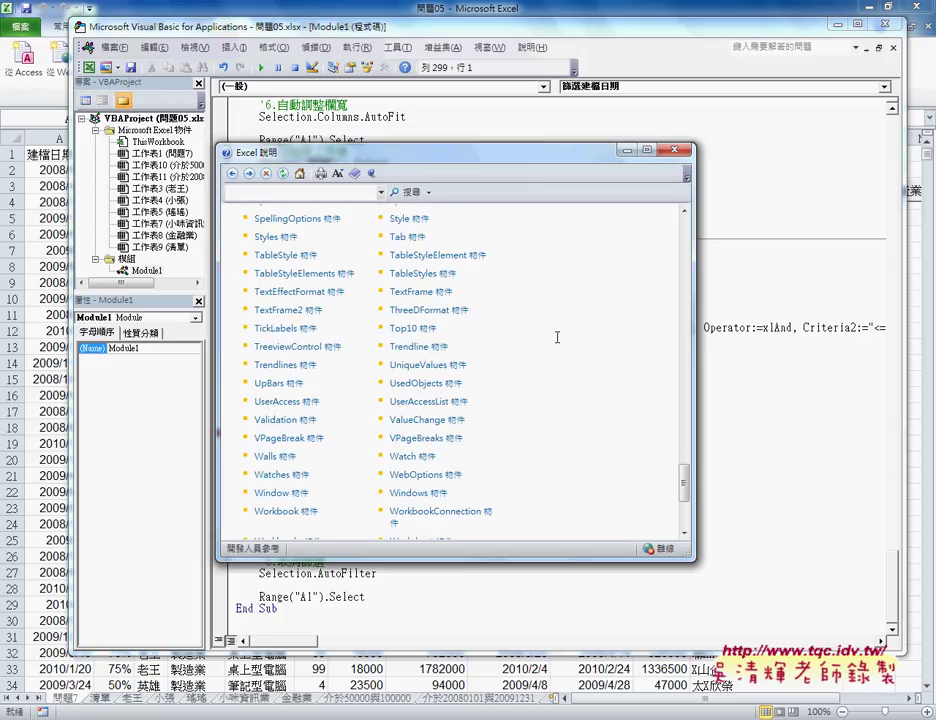
pyautogui.scroll(-1, 557, 337)
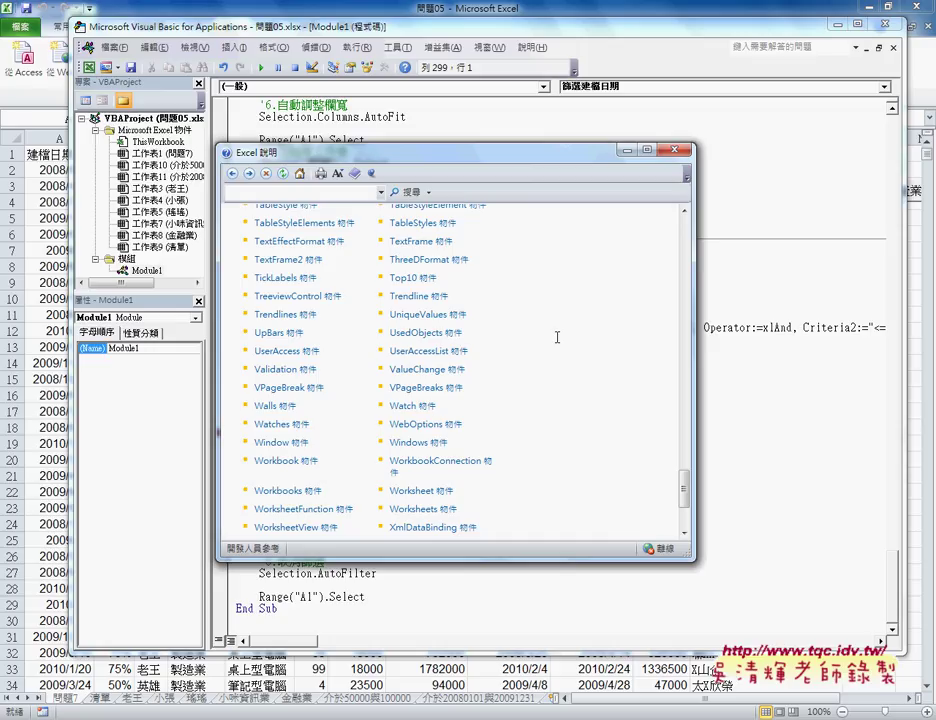
pyautogui.scroll(4, 547, 410)
pyautogui.moveTo(684, 470)
pyautogui.mouseDown()
pyautogui.moveTo(679, 236)
pyautogui.moveTo(680, 250)
pyautogui.mouseUp()
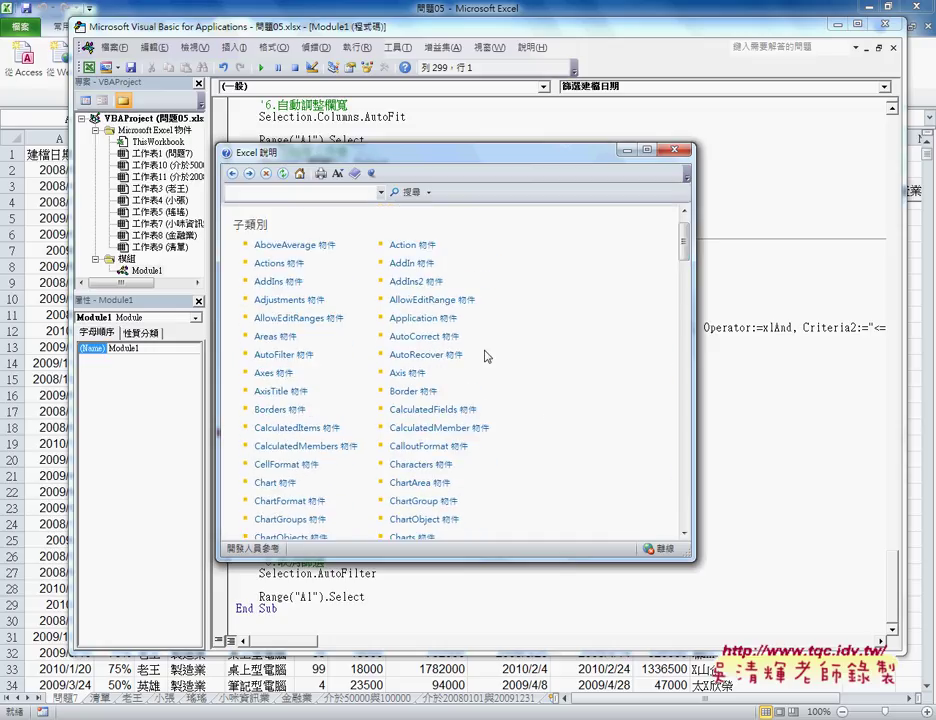
# - Review the Application object's member list, then close Help to return to the 篩選建檔日期 macro
pyautogui.click(419, 320)
pyautogui.click(318, 388)
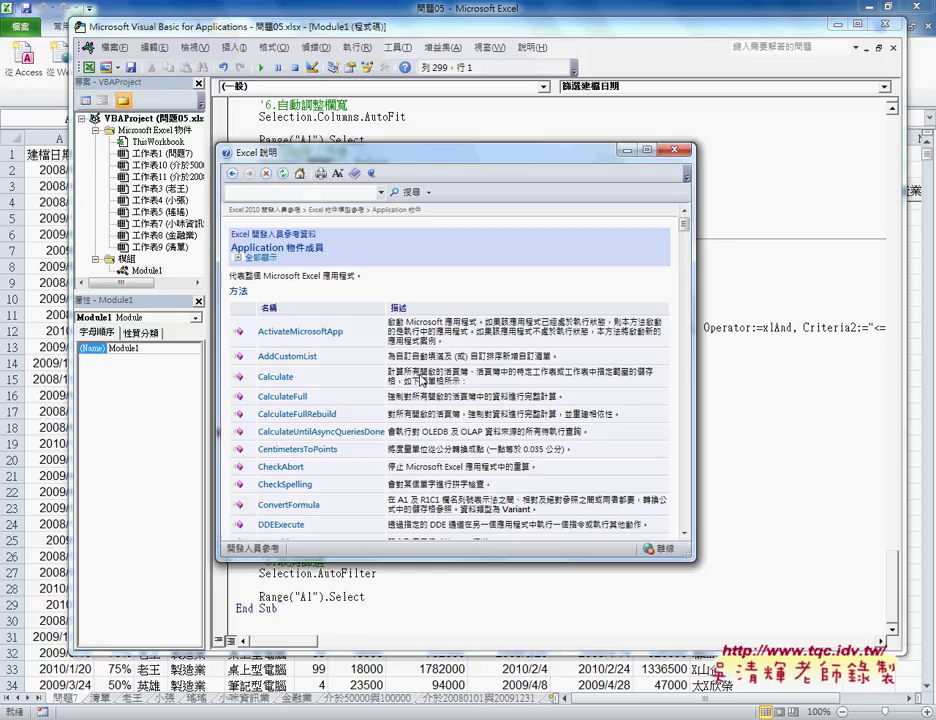
pyautogui.click(673, 149)
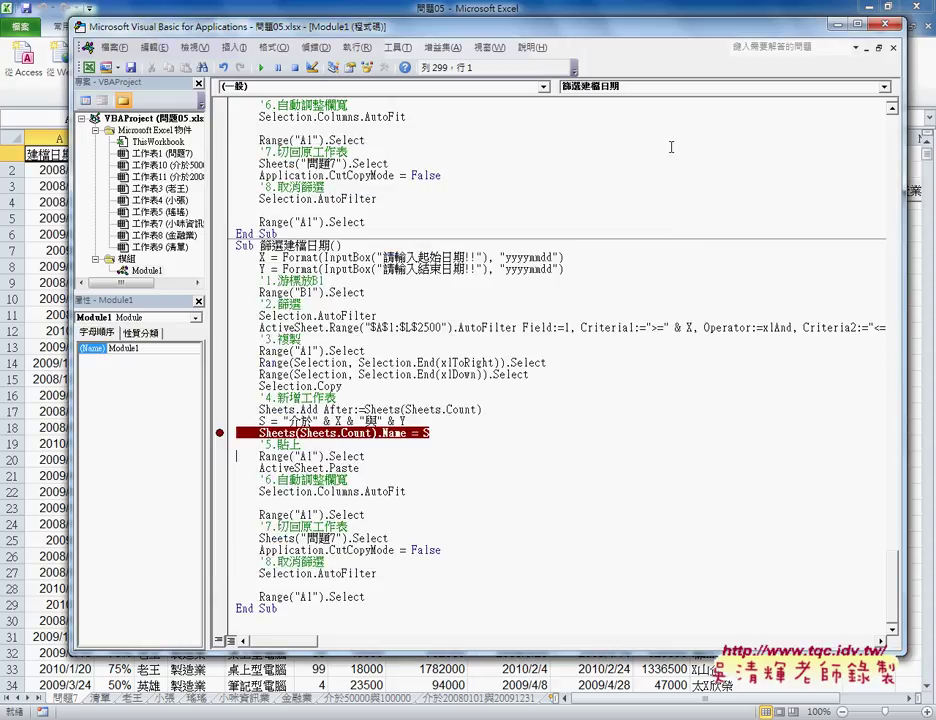